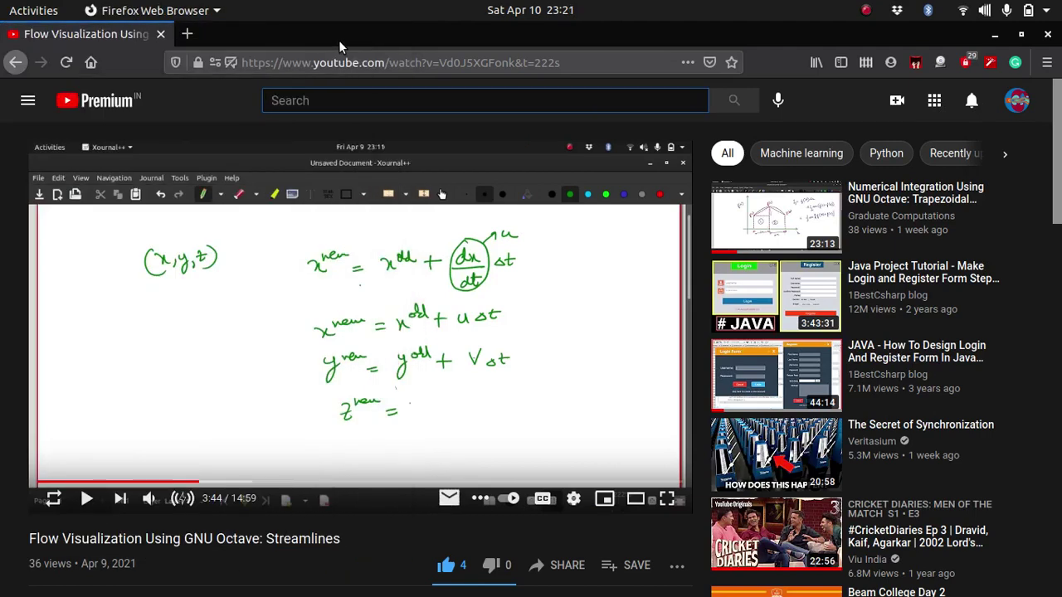
# - Select lines 1–28 of the 34-line streamline script on GitHub, staying in Firefox
pyautogui.scroll(-3, 261, 372)
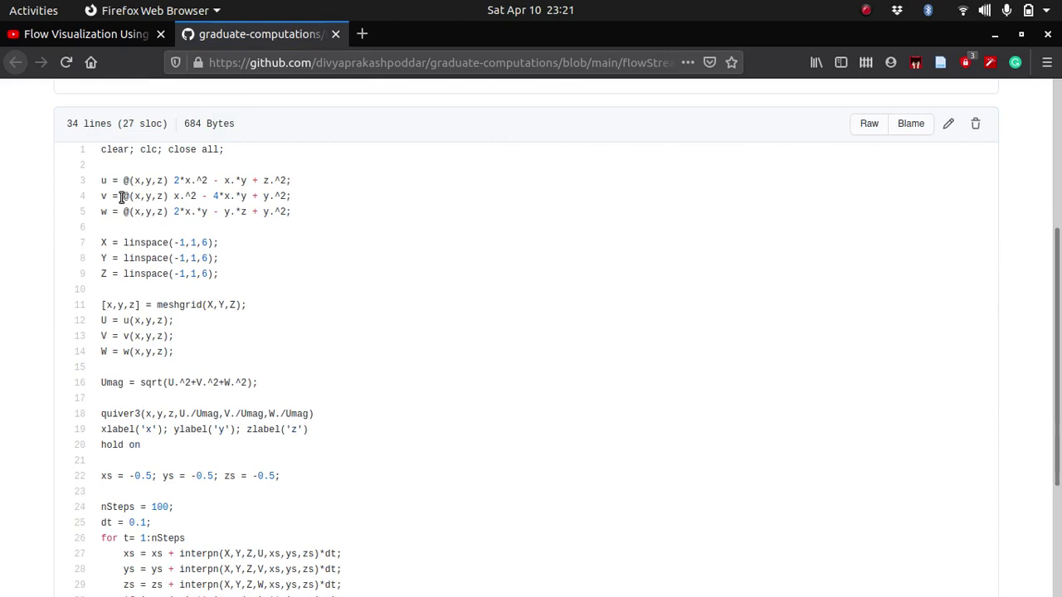
pyautogui.moveTo(98, 151); pyautogui.dragTo(273, 478)
pyautogui.scroll(-4, 273, 473)
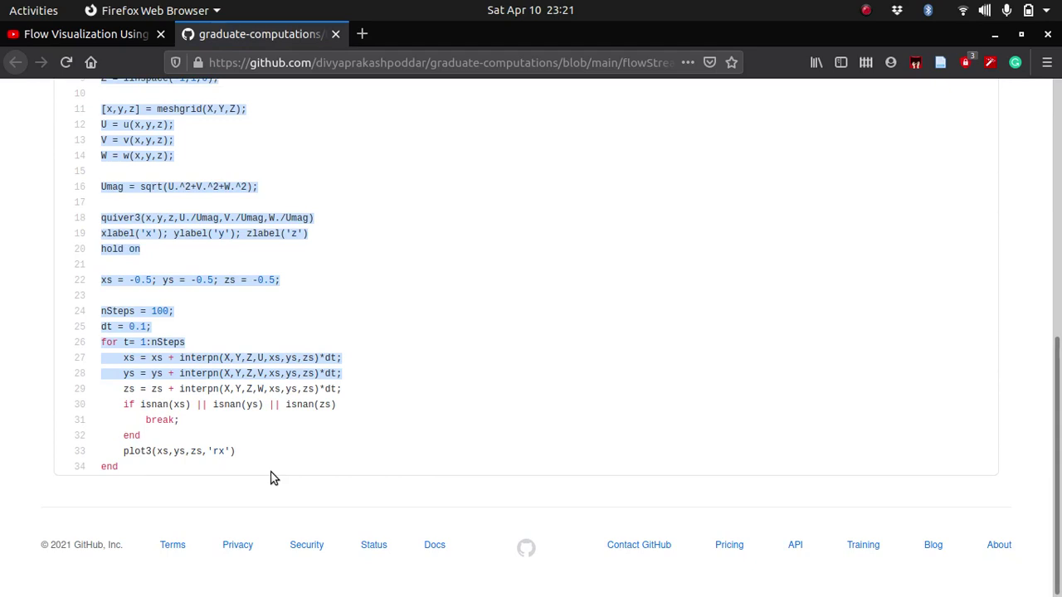
pyautogui.hotkey('alt', 'Tab')
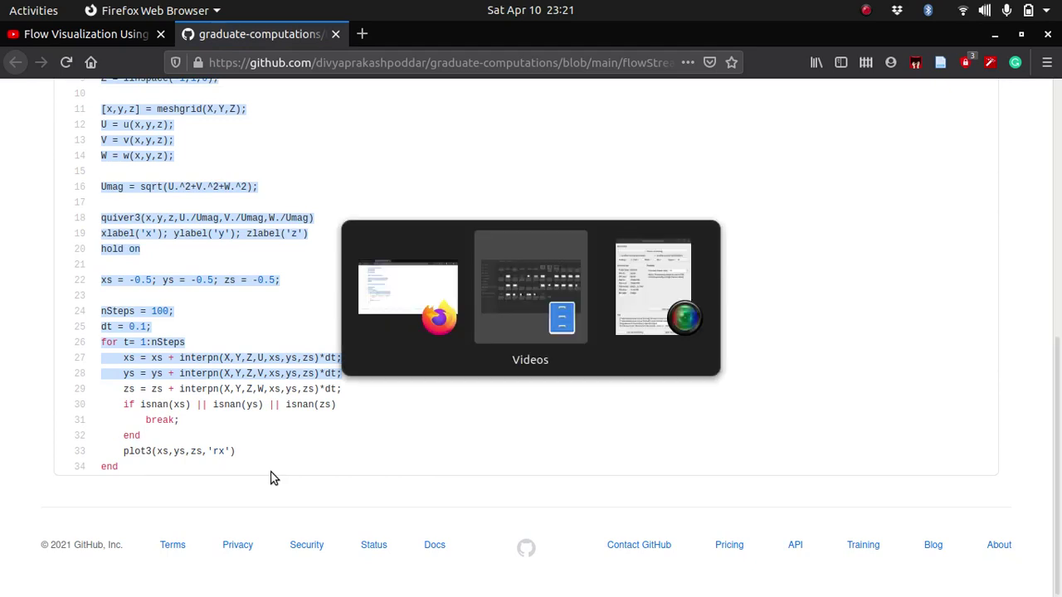
pyautogui.hotkey('alt', 'shift', 'Tab')
# - Launch a maximized terminal and change into the graduate_computations folder
pyautogui.moveTo(16, 222)
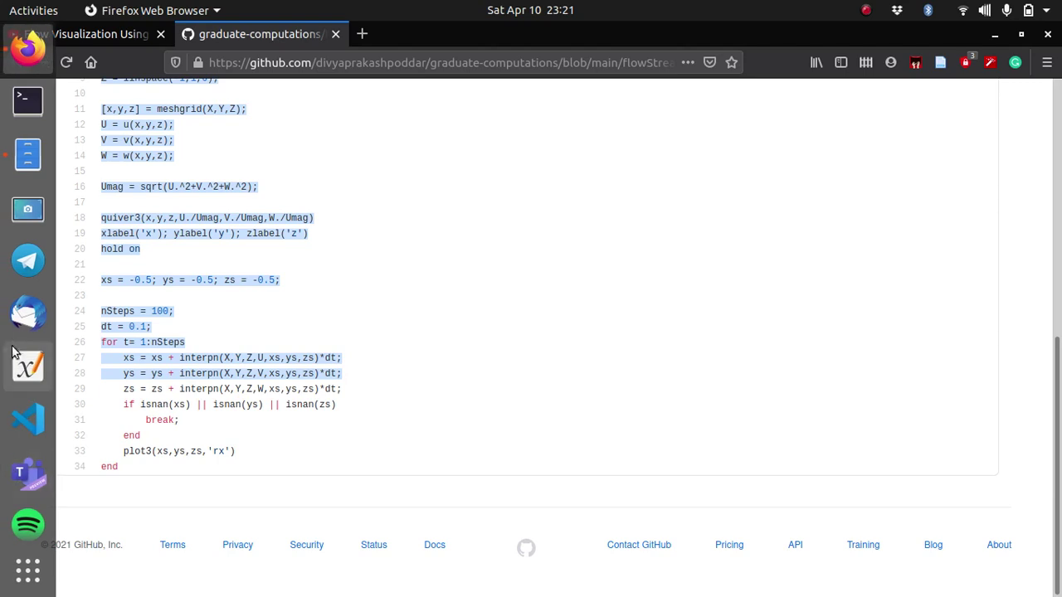
pyautogui.click(12, 103)
pyautogui.doubleClick(295, 62)
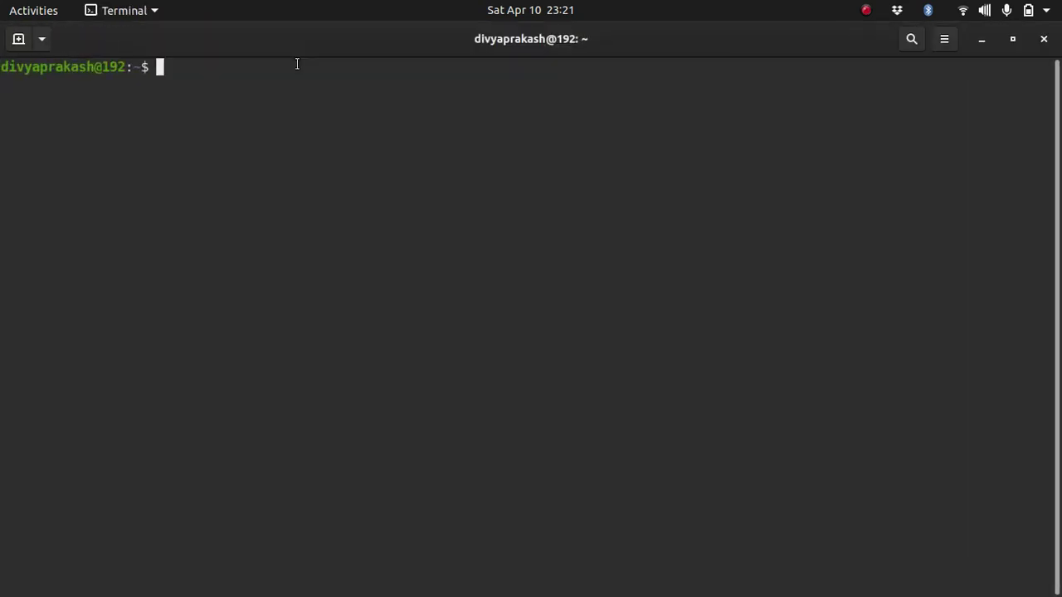
pyautogui.write('cd gr')
pyautogui.press('Tab')
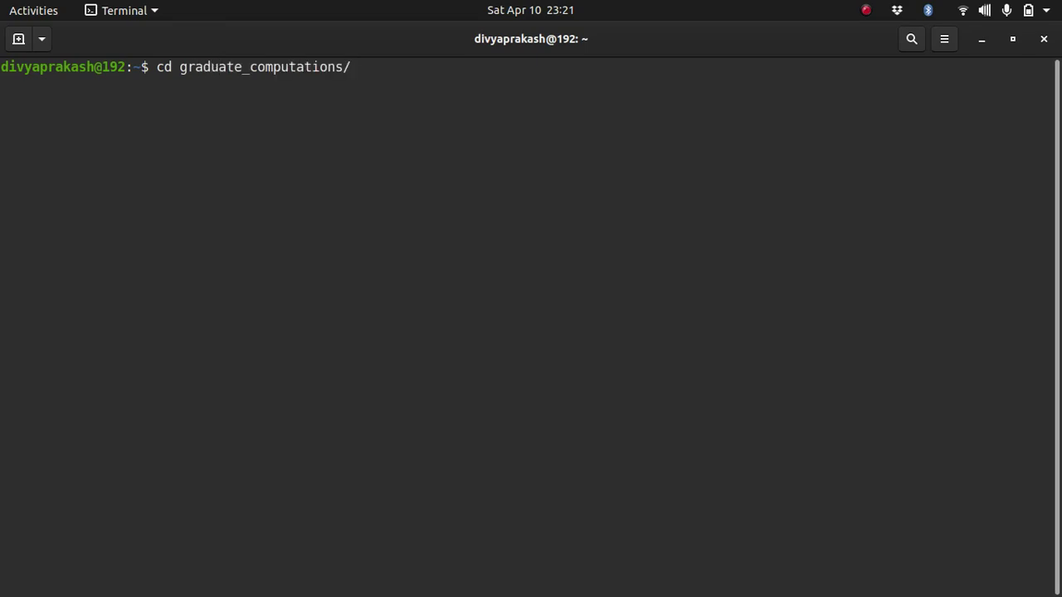
pyautogui.press('Return')
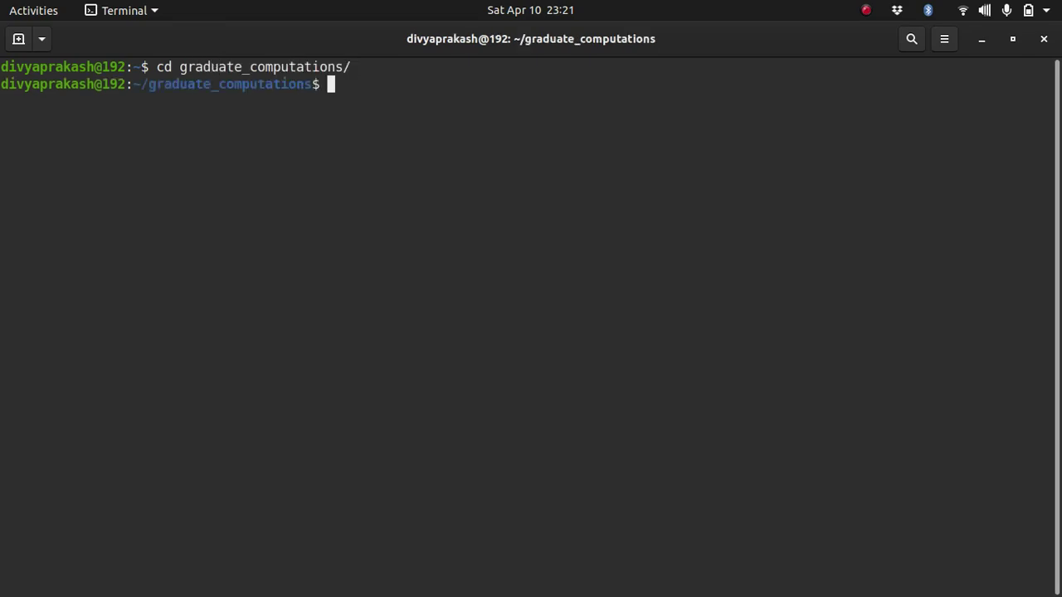
# - Create flowScalars.m in Vim and paste the copied streamline code into it
pyautogui.write('vim floow')
pyautogui.press('BackSpace')
pyautogui.press('BackSpace')
pyautogui.write('wScalr')
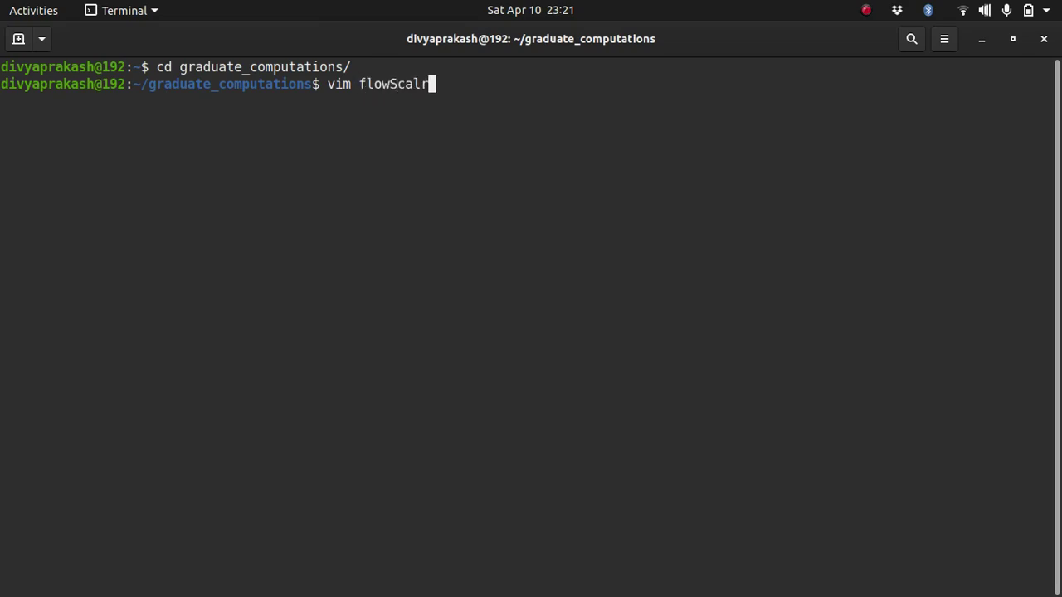
pyautogui.press('BackSpace')
pyautogui.write('ars.m')
pyautogui.press('Return')
pyautogui.press('p')
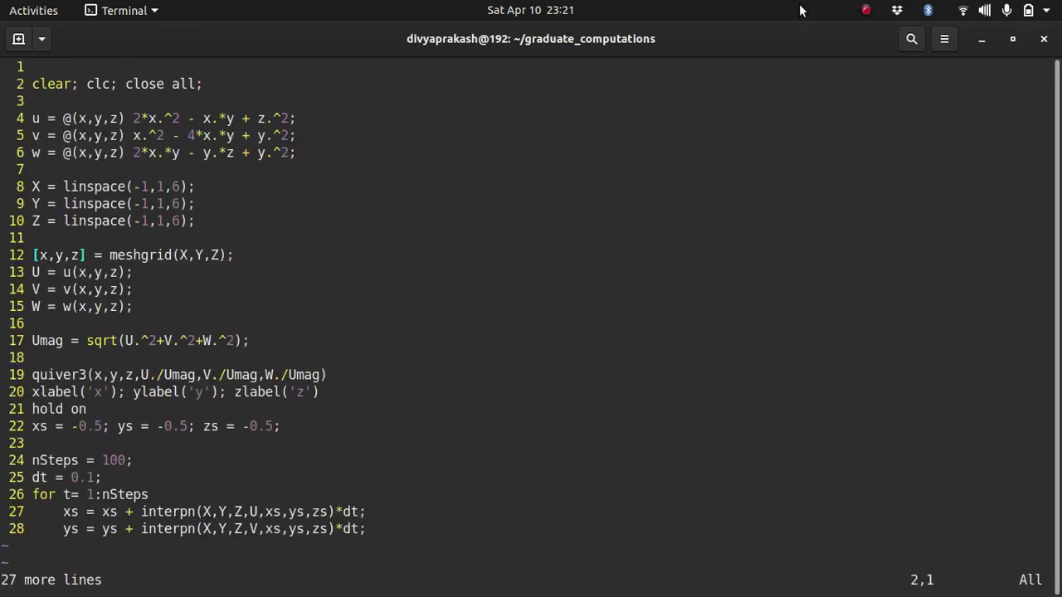
# - Switch the terminal to the tutorials profile for larger text
pyautogui.click(939, 45)
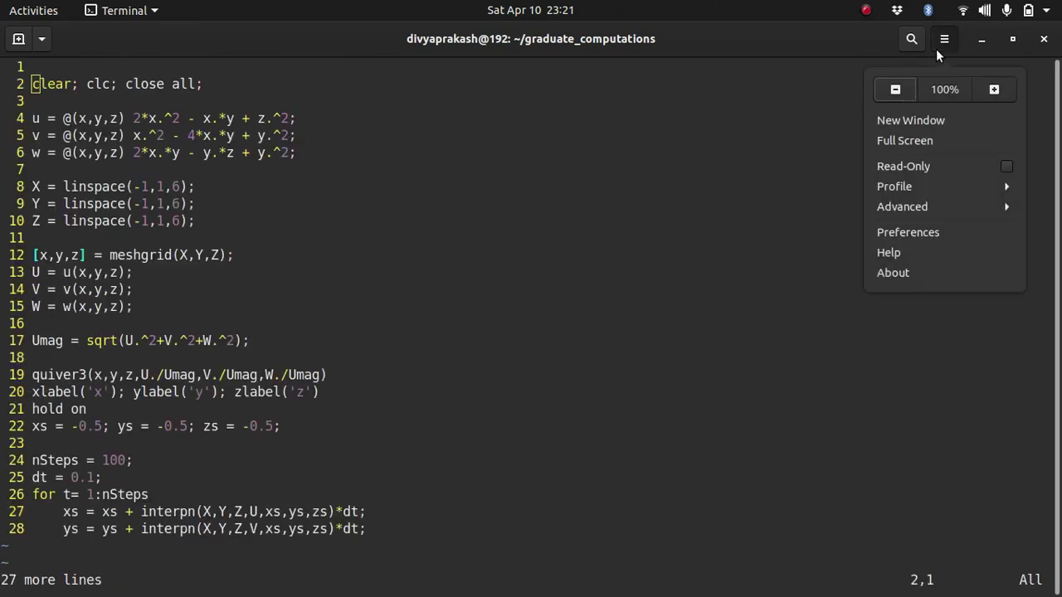
pyautogui.click(903, 189)
pyautogui.click(900, 133)
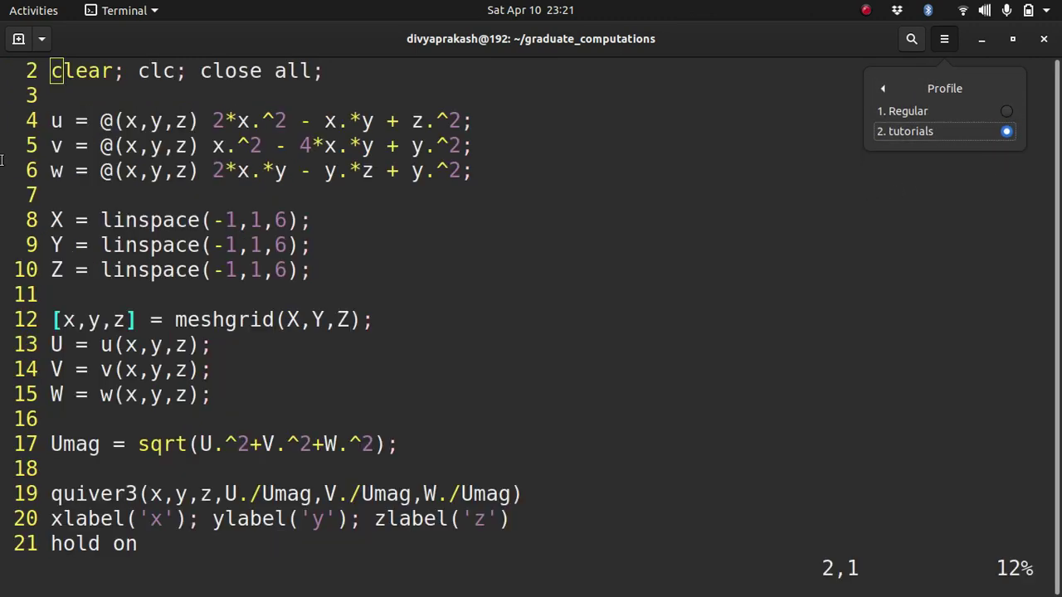
pyautogui.click(161, 91)
# - Delete the blank first line of flowScalars.m
pyautogui.press('Up')
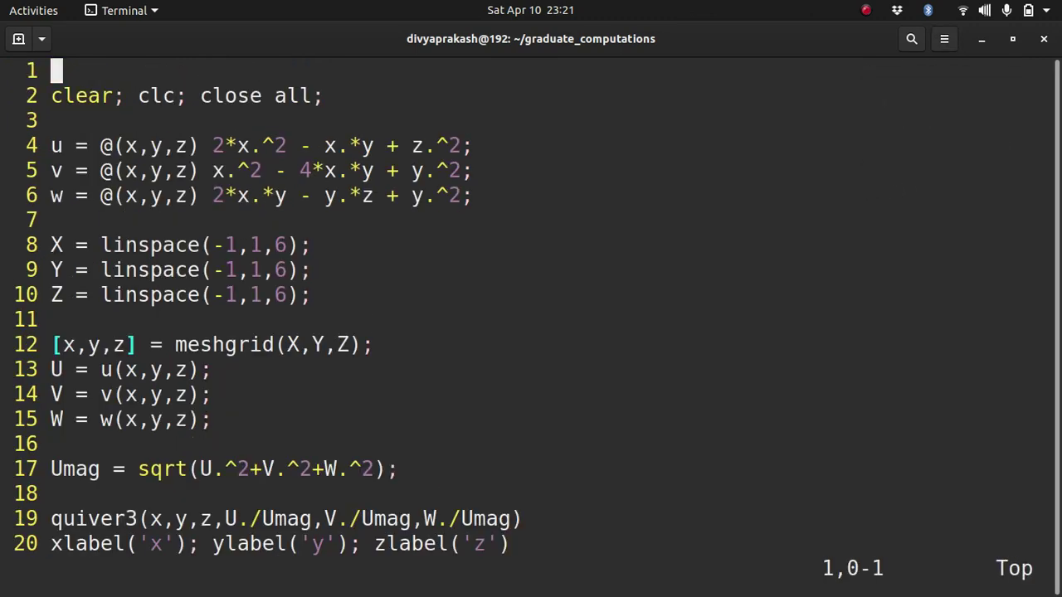
pyautogui.press('Down')
pyautogui.press('i')
pyautogui.press('BackSpace')
pyautogui.press('Down')
# - Line-select from the hold on line through the end of the particle-tracing loop
pyautogui.press('Down')
pyautogui.press('Down')
pyautogui.press('Down')
pyautogui.press('Down')
pyautogui.press('Down')
pyautogui.press('Down')
pyautogui.press('Down')
pyautogui.press('Down')
pyautogui.press('Down')
pyautogui.press('Down')
pyautogui.press('Down')
pyautogui.press('Down')
pyautogui.press('Down')
pyautogui.press('Down')
pyautogui.press('Down')
pyautogui.press('Down')
pyautogui.press('Down')
pyautogui.press('Down')
pyautogui.press('Down')
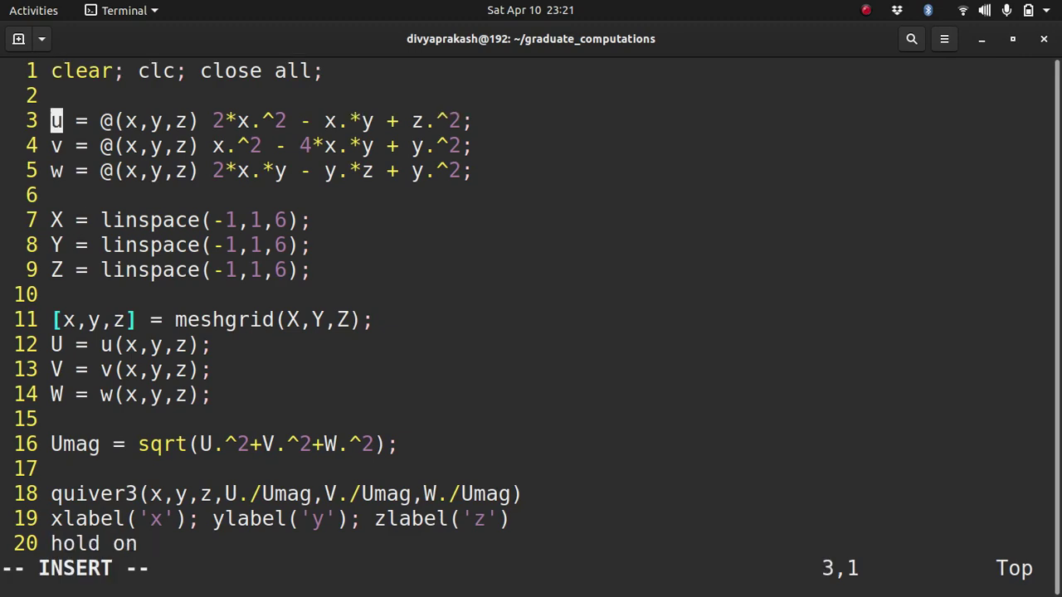
pyautogui.press('Down')
pyautogui.press('Down')
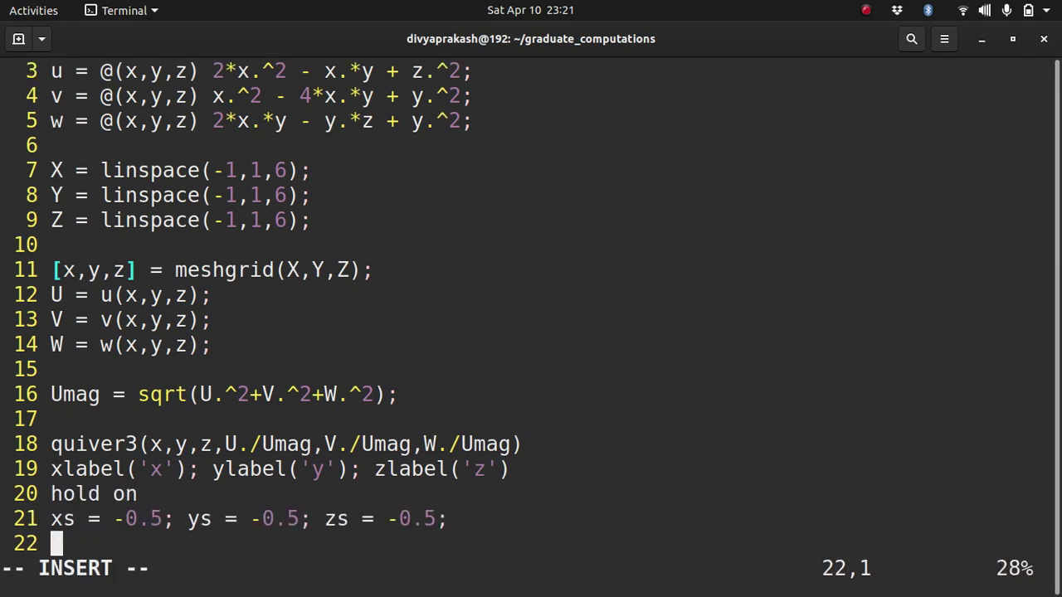
pyautogui.press('Up')
pyautogui.press('Up')
pyautogui.press('Up')
pyautogui.press('Right')
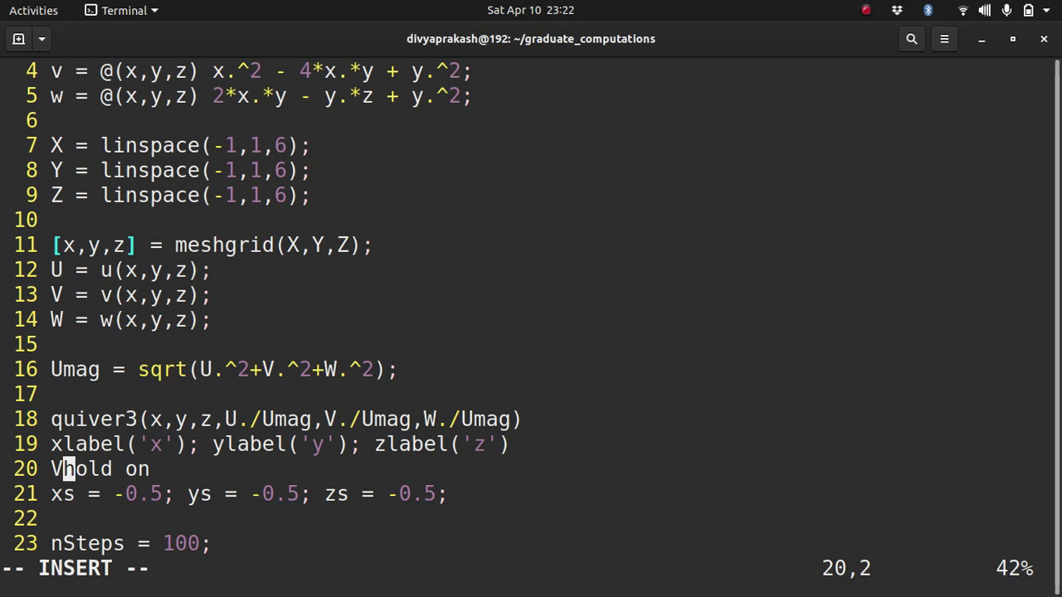
pyautogui.press('Left')
pyautogui.press('Escape')
pyautogui.hotkey('shift', 'v')
pyautogui.press('Down')
pyautogui.press('Down')
pyautogui.press('Down')
pyautogui.press('Down')
pyautogui.press('Down')
pyautogui.press('Down')
pyautogui.press('Down')
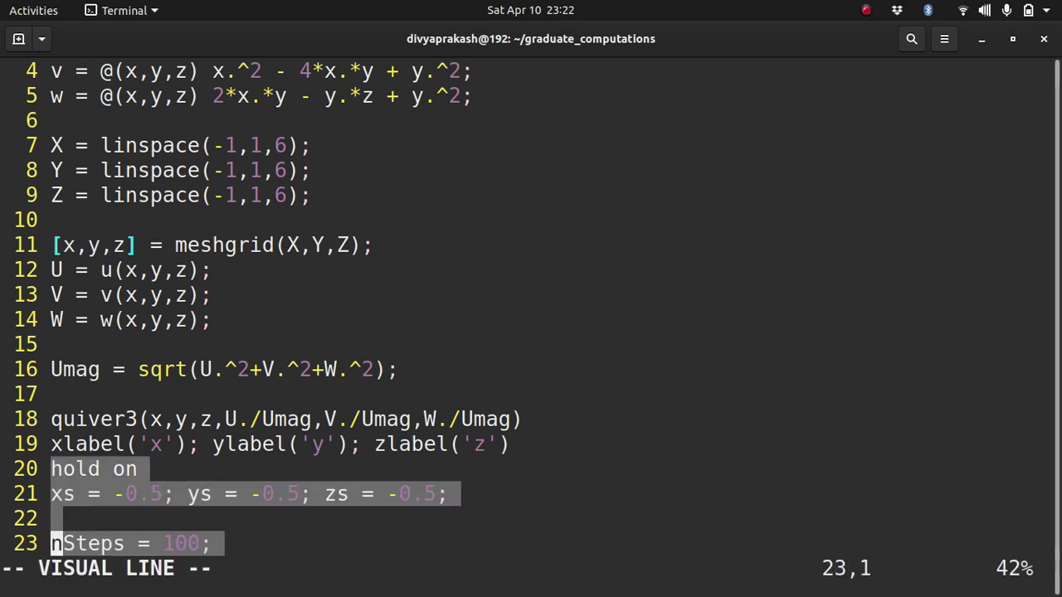
# - Delete the selected lines, save and quit Vim with :wq, and start Octave
pyautogui.write('d')
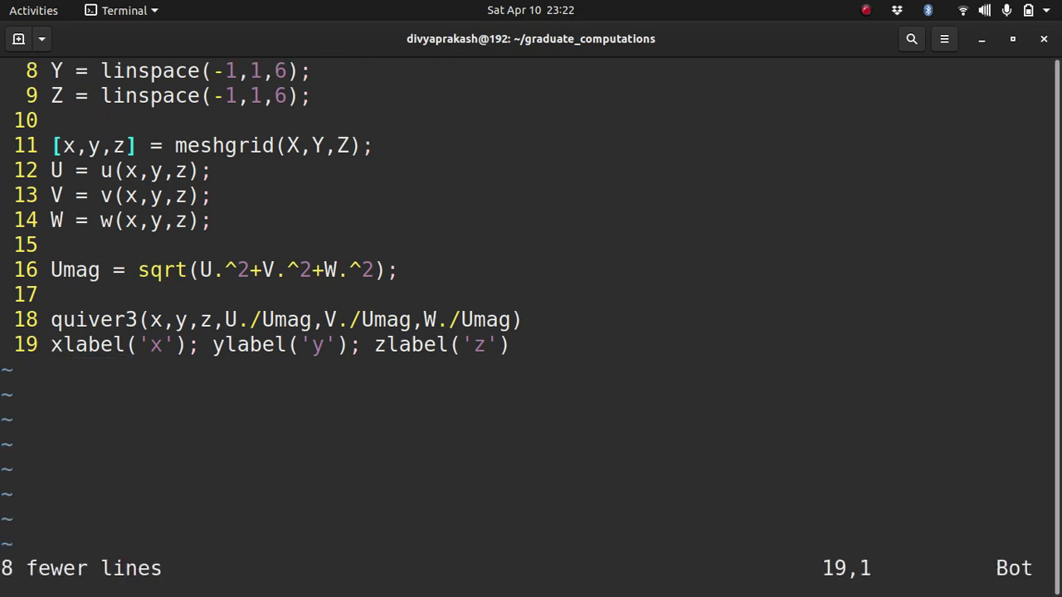
pyautogui.write(':wq')
pyautogui.press('Return')
pyautogui.write('o')
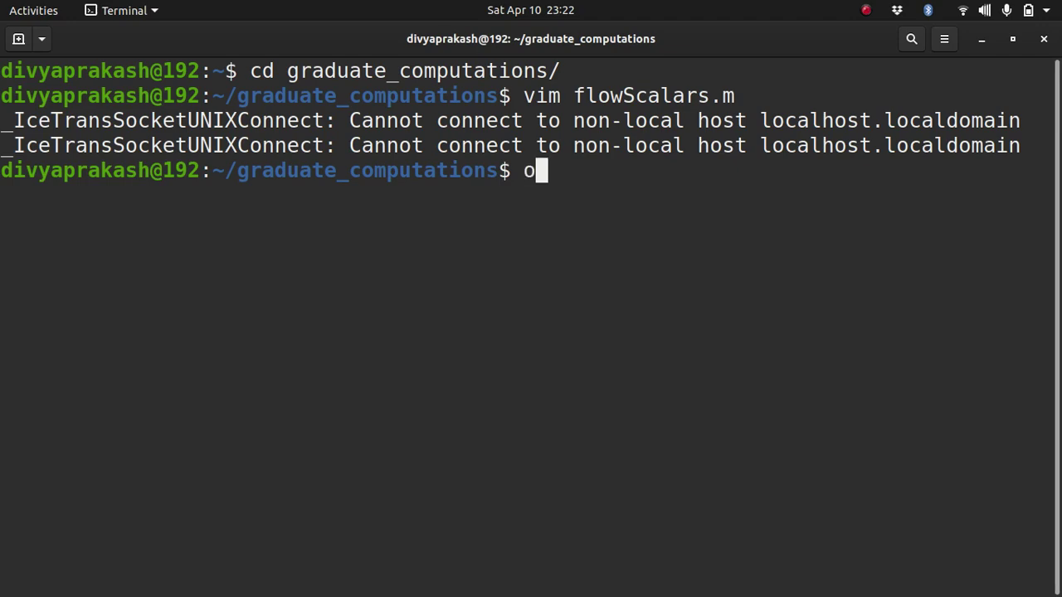
pyautogui.write('ctave')
pyautogui.press('Return')
# - Run flowScalars to draw the 3-D velocity-vector plot, then close it
pyautogui.hotkey('ctrl', 'l')
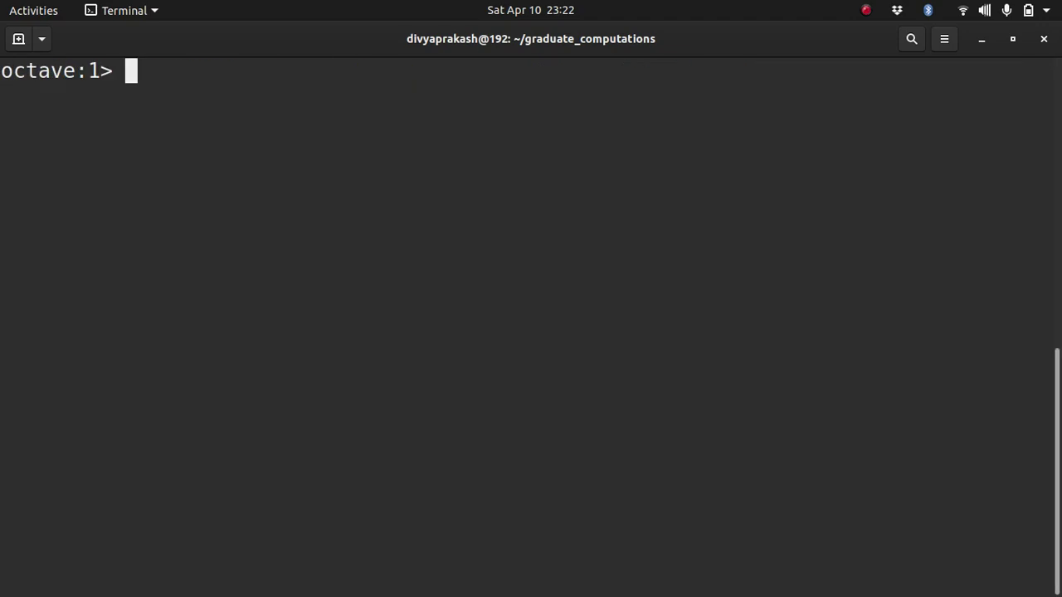
pyautogui.write('flow')
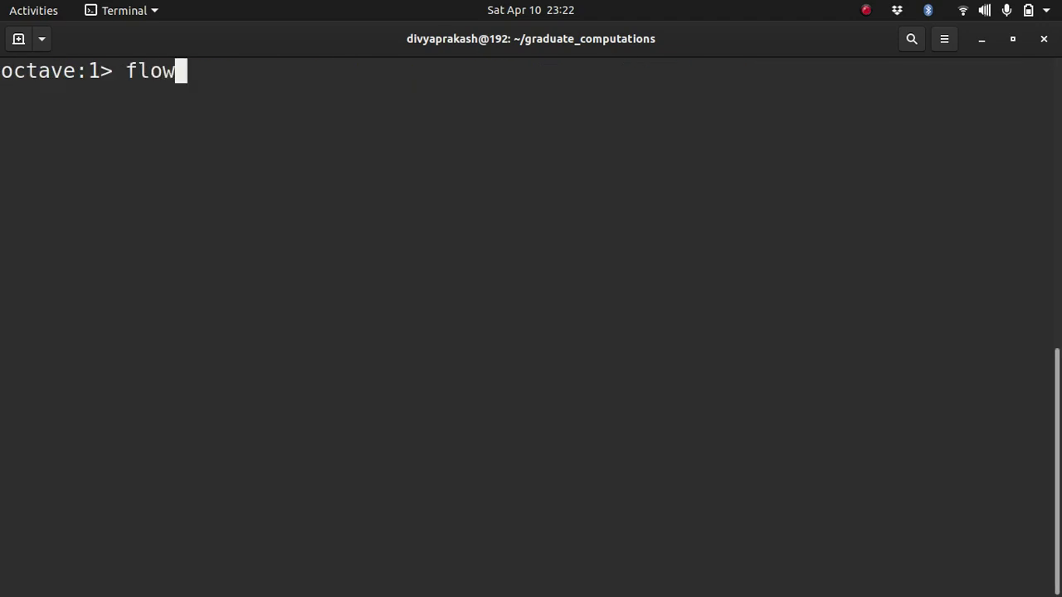
pyautogui.write('Scalars')
pyautogui.press('Return')
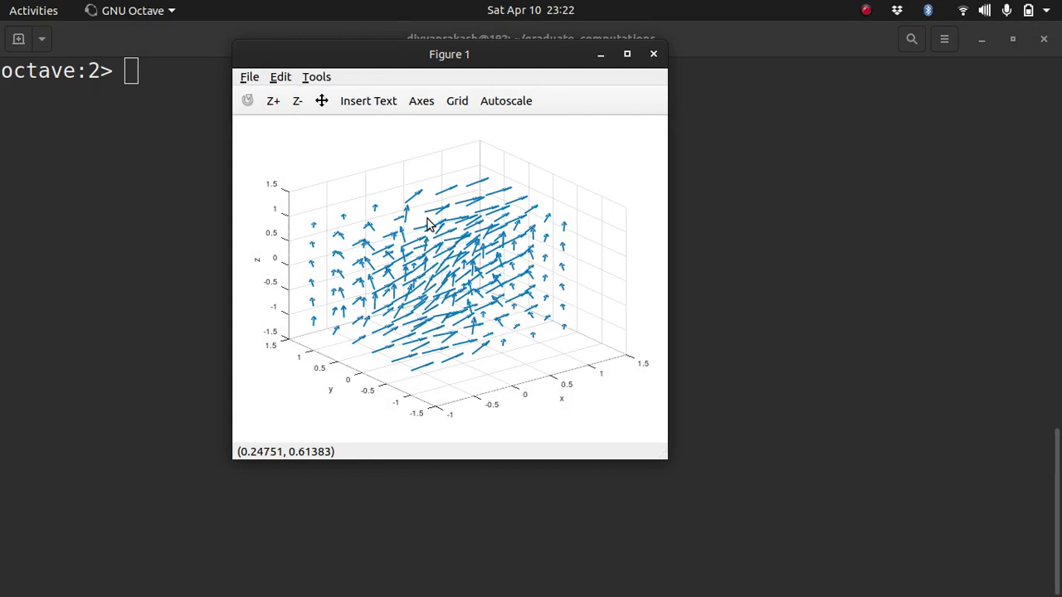
pyautogui.click(657, 61)
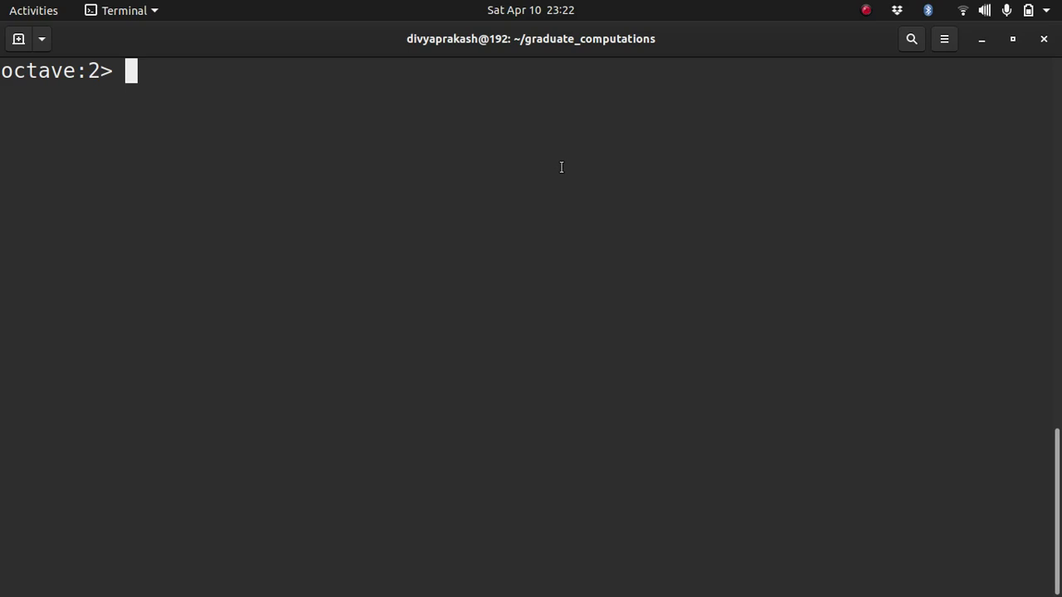
# - Begin a slice command with the X, Y, Z grids and Umag
pyautogui.write('sli')
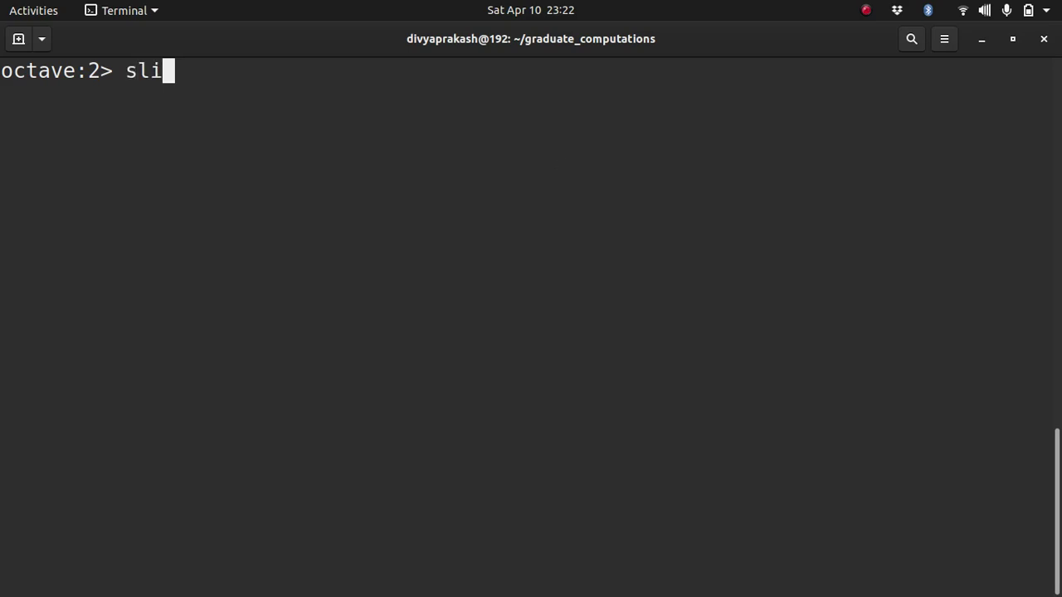
pyautogui.write('ce')
pyautogui.write('(X<Y')
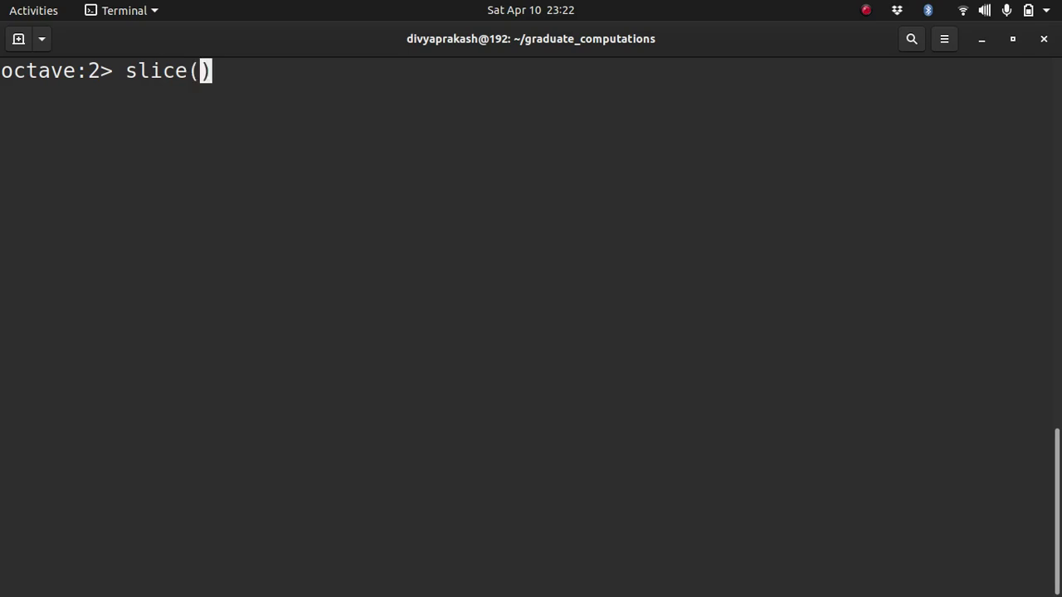
pyautogui.write('<Z')
pyautogui.press('BackSpace')
pyautogui.press('BackSpace')
pyautogui.press('BackSpace')
pyautogui.press('BackSpace')
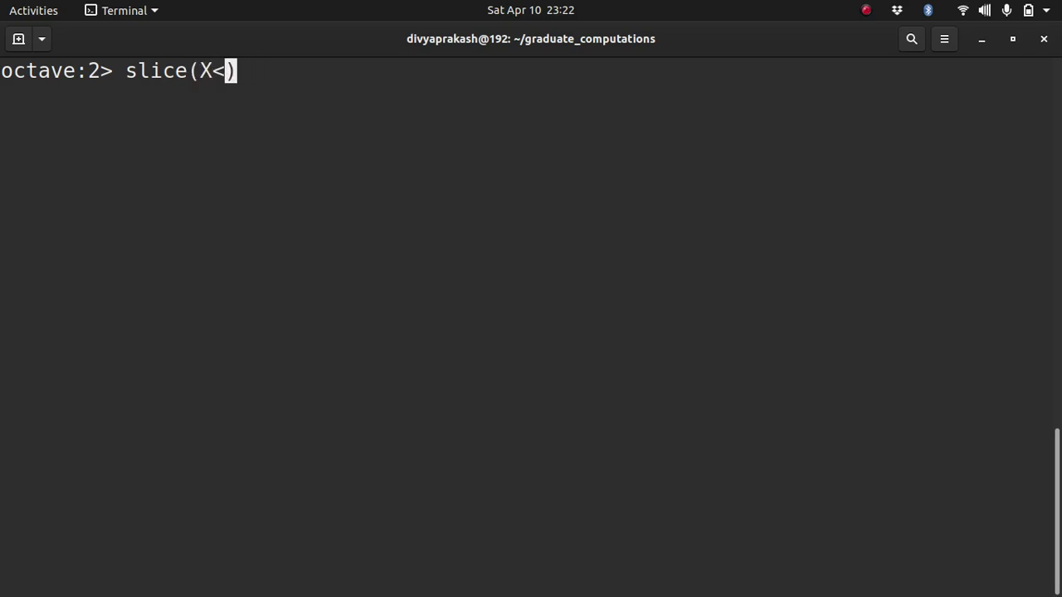
pyautogui.write(',Y,Z')
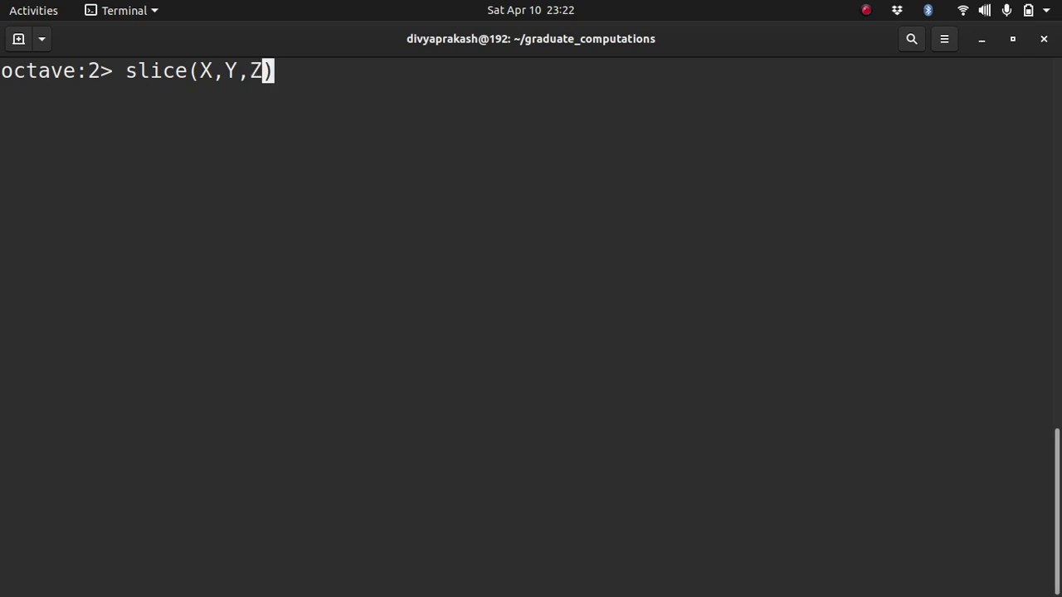
pyautogui.write(',')
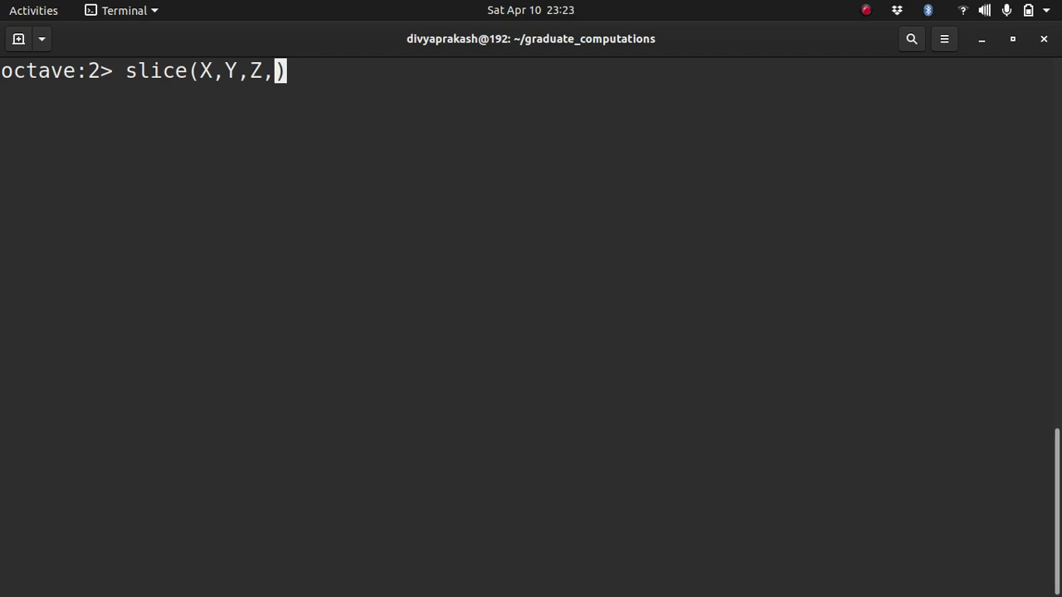
pyautogui.write('Umag')
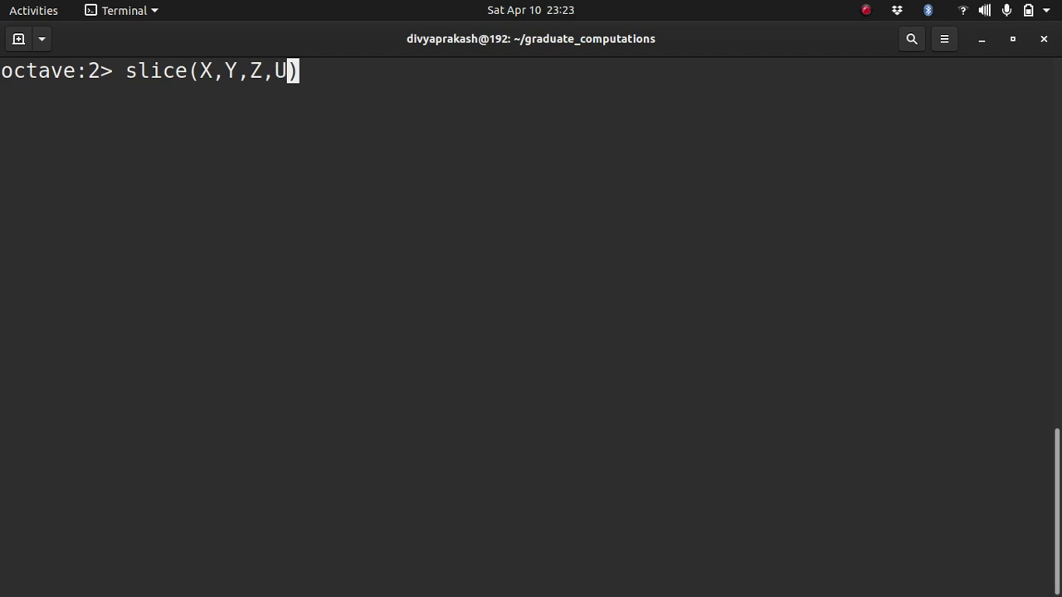
pyautogui.write(',')
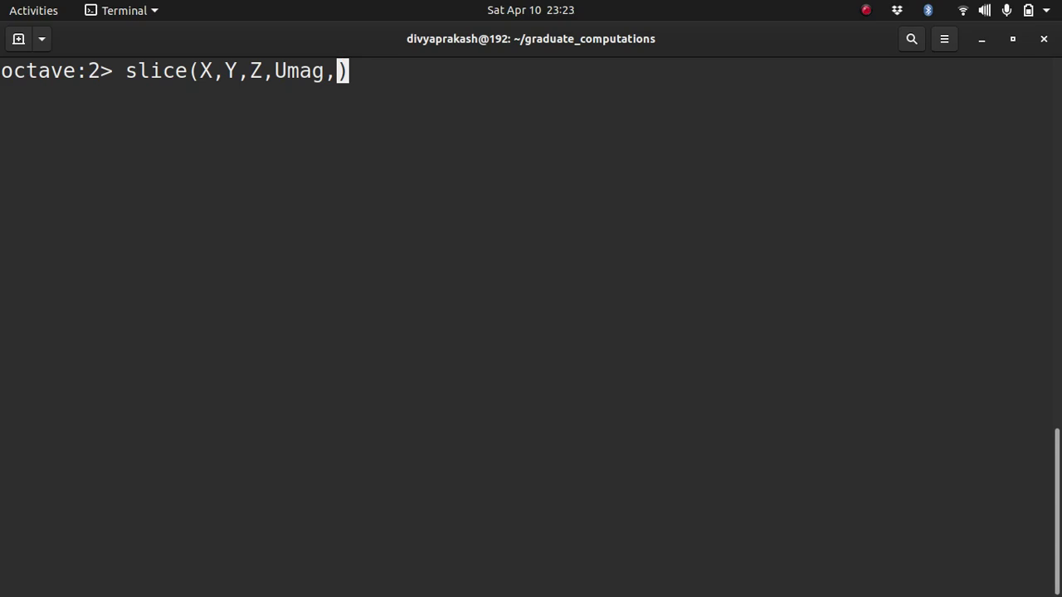
pyautogui.write('[]')
pyautogui.press('Left')
# - Complete it as slice(X,Y,Z,Umag,[-0.5],[],[]) and run it
pyautogui.write('-1')
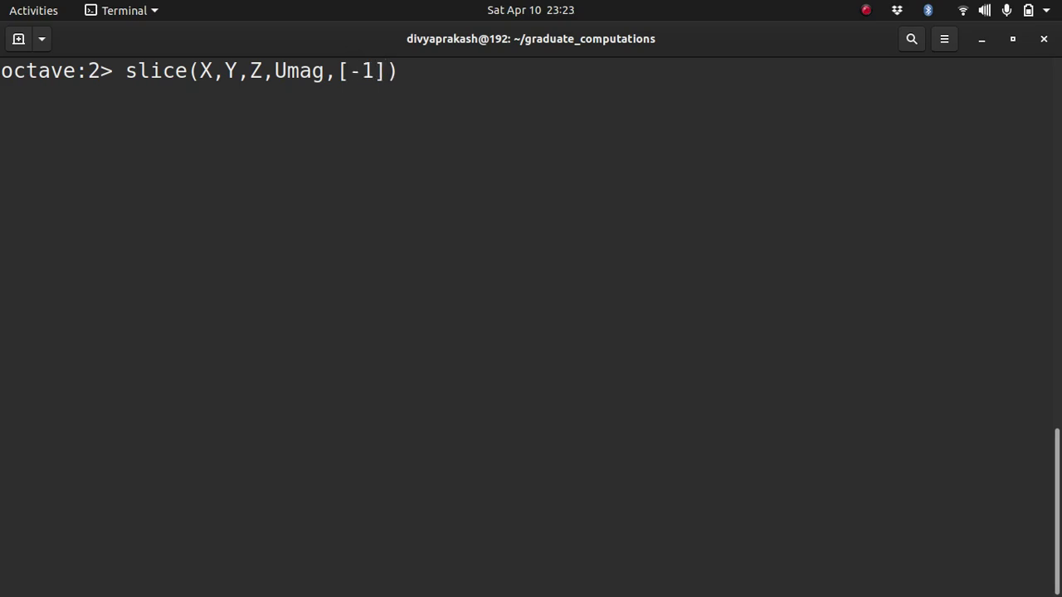
pyautogui.press('BackSpace')
pyautogui.write('0.5,')
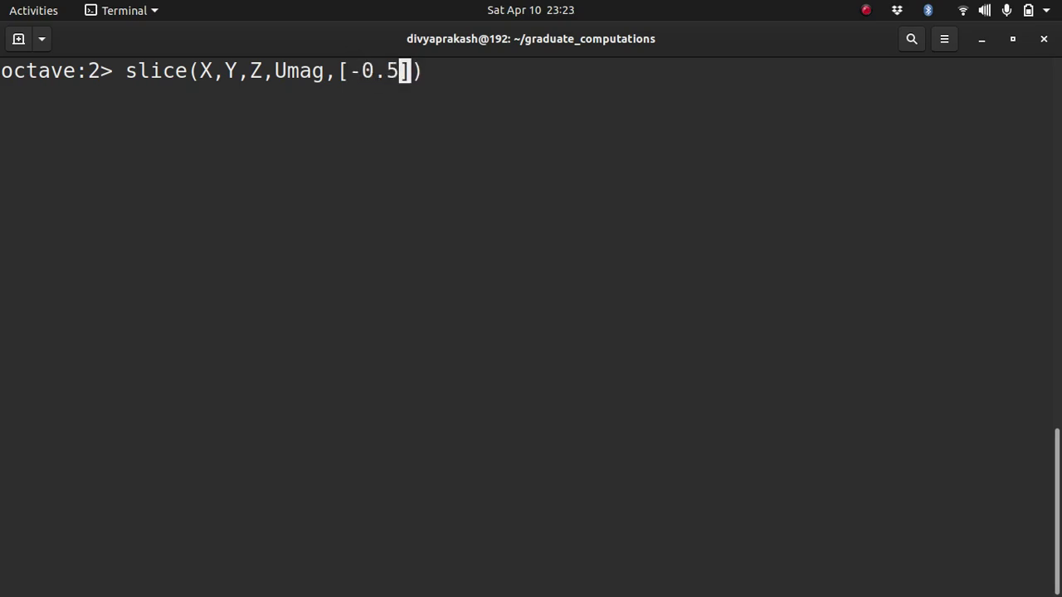
pyautogui.write('[]')
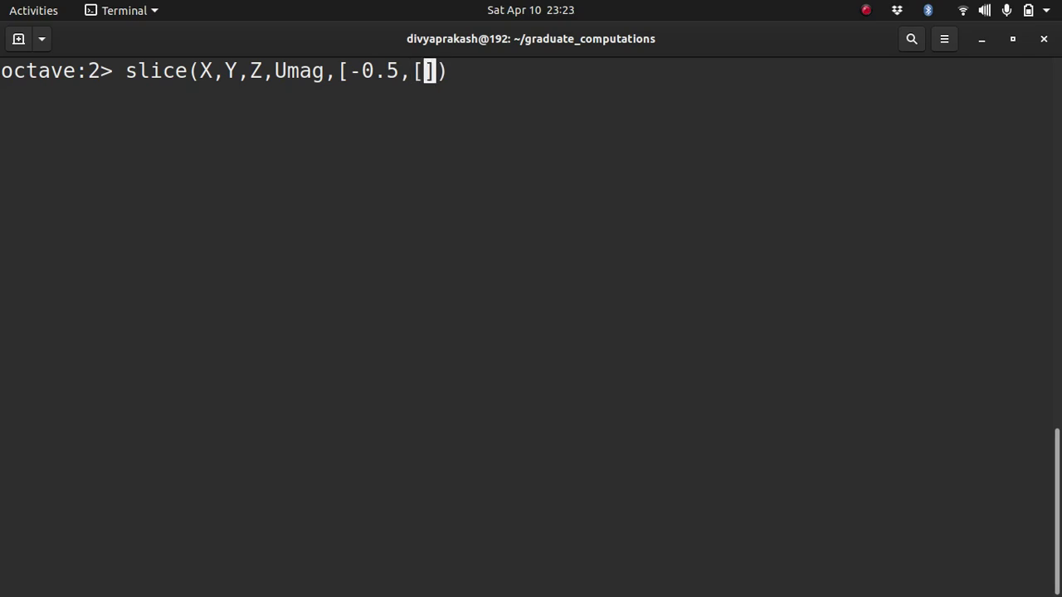
pyautogui.press('End')
pyautogui.press('Left')
pyautogui.press('Left')
pyautogui.press('BackSpace')
pyautogui.press('BackSpace')
pyautogui.press('BackSpace')
pyautogui.press('Right')
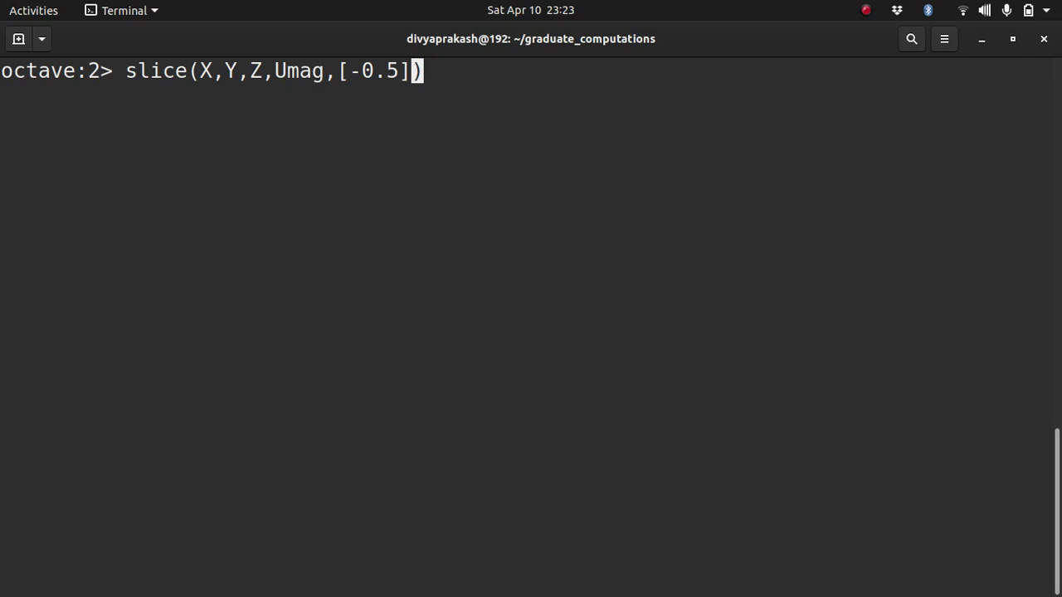
pyautogui.write(',[]')
pyautogui.press('Left')
pyautogui.press('Left')
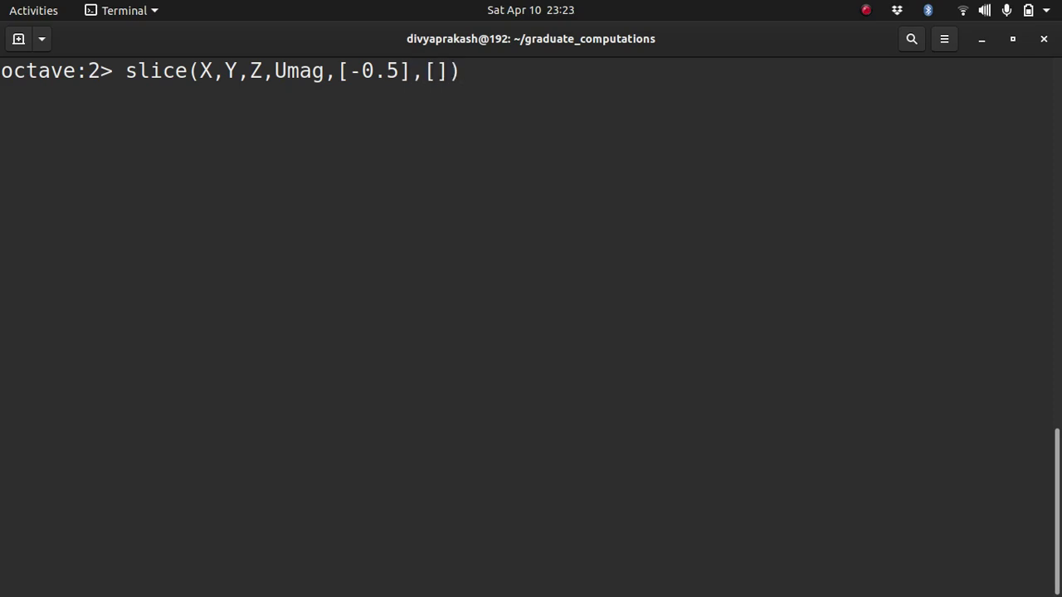
pyautogui.press('Right')
pyautogui.press('Right')
pyautogui.write(',')
pyautogui.write('[]')
pyautogui.press('Left')
pyautogui.press('Left')
pyautogui.press('Right')
pyautogui.press('Right')
pyautogui.press('Return')
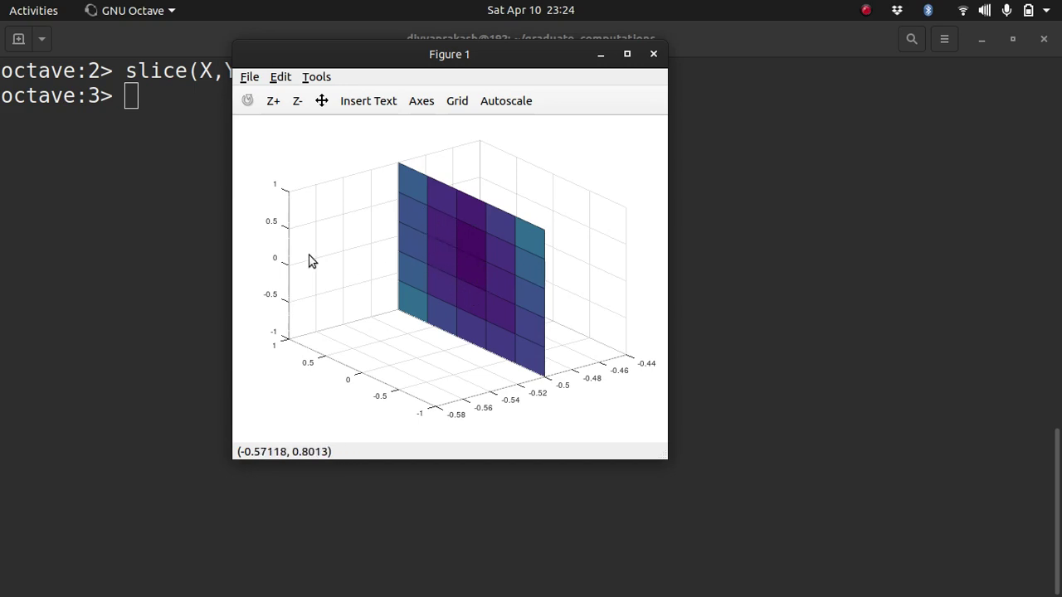
# - Add a colorbar to the x = -0.5 slice figure, spanning magnitudes about 0 to 7
pyautogui.click(159, 238)
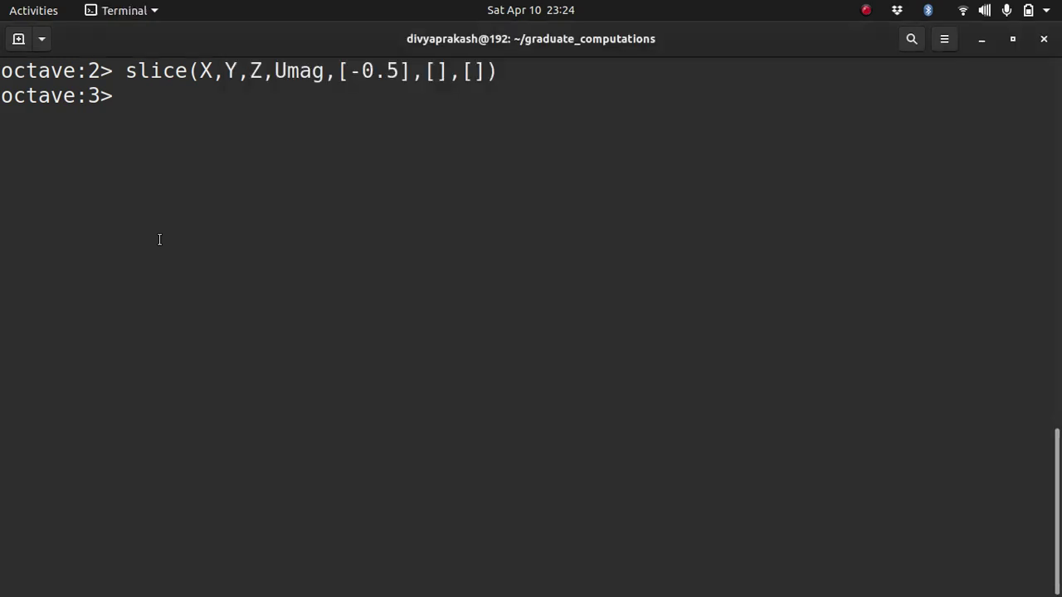
pyautogui.write('colorbar')
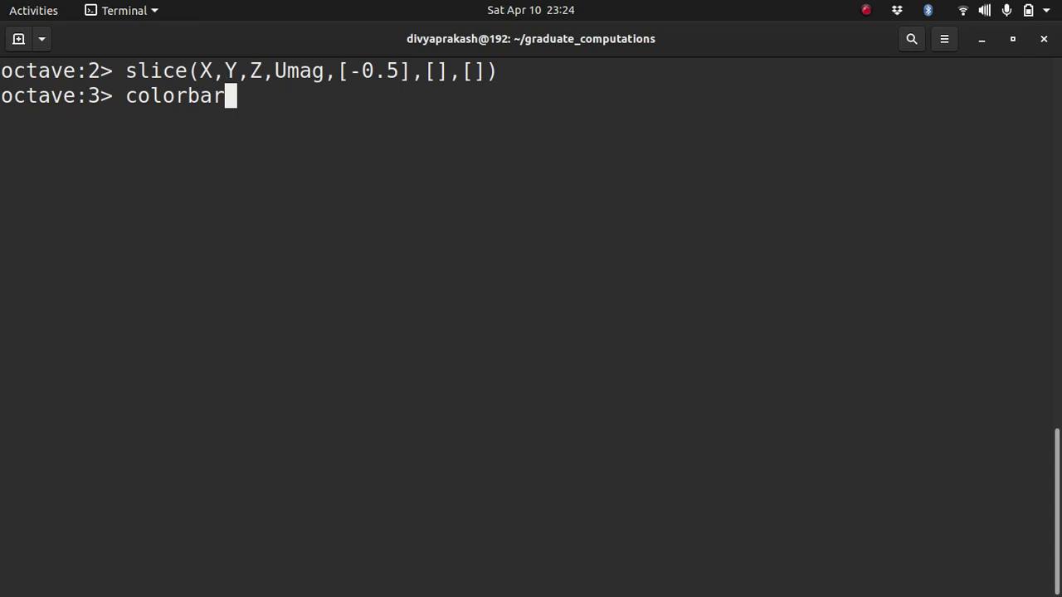
pyautogui.press('Return')
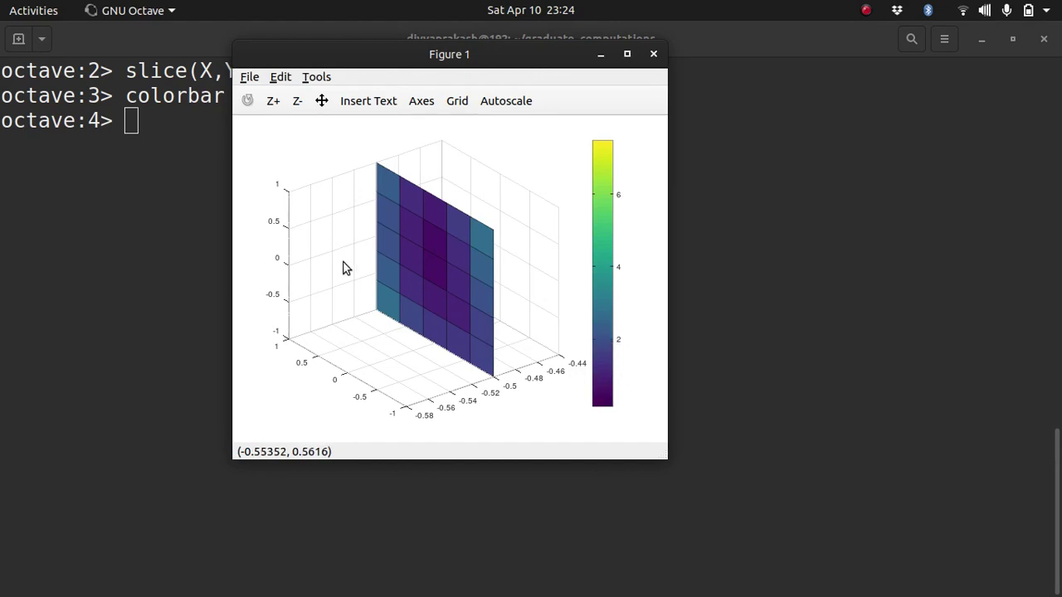
# - Rerun the slice command with -0.5 for the x, y and z planes
pyautogui.click(153, 258)
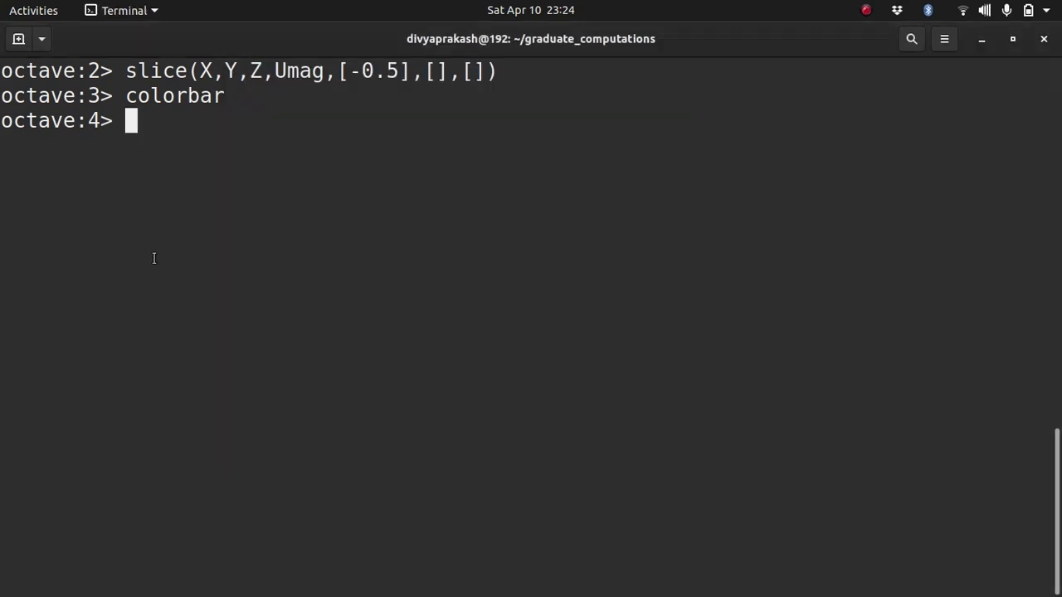
pyautogui.press('Up')
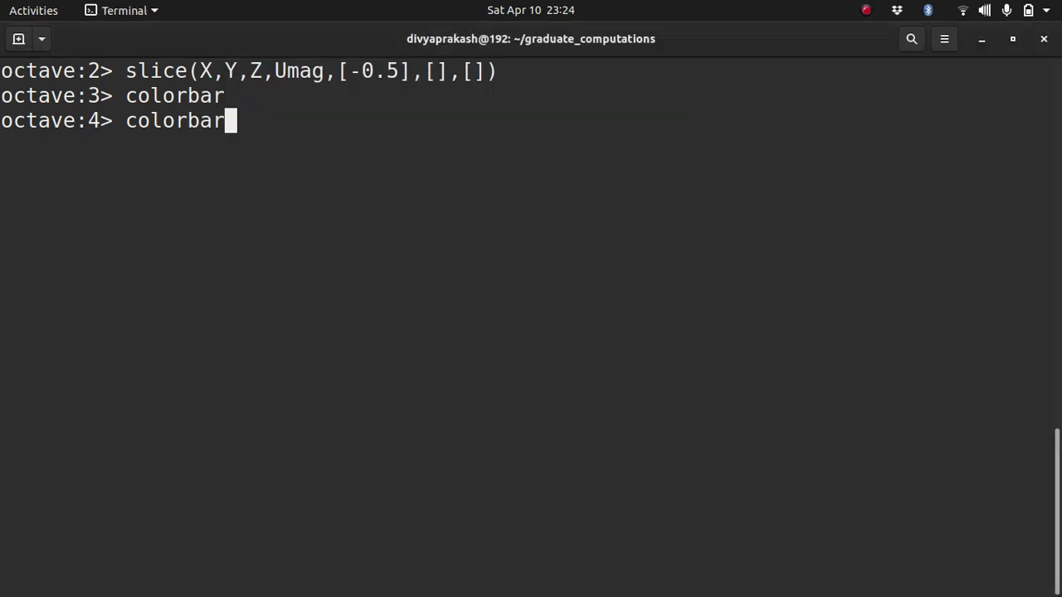
pyautogui.press('Up')
pyautogui.press('Left')
pyautogui.press('Left')
pyautogui.press('Left')
pyautogui.press('Left')
pyautogui.press('Left')
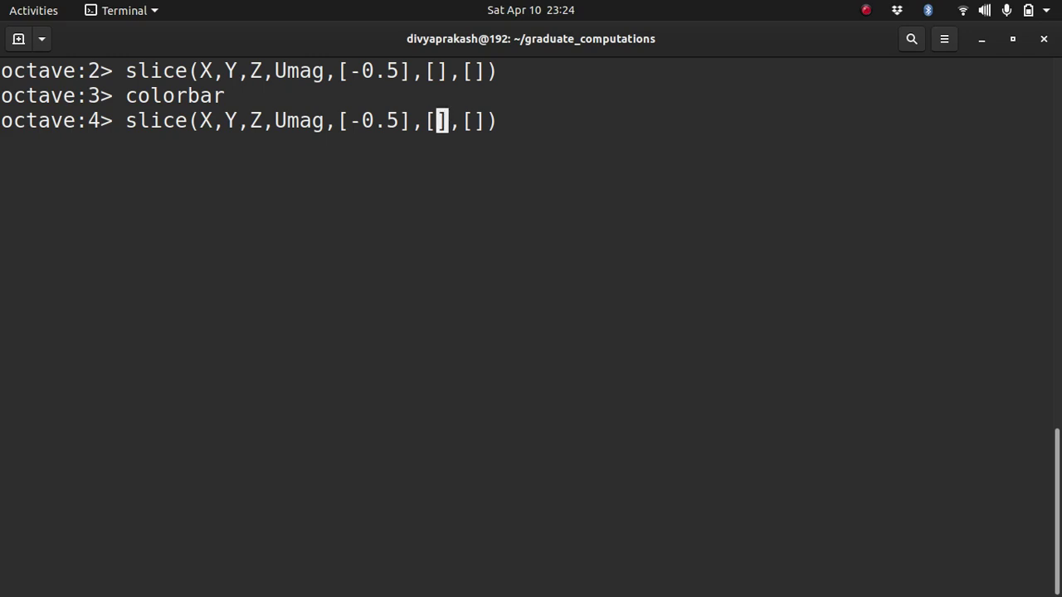
pyautogui.press('Left')
pyautogui.press('Left')
pyautogui.press('Left')
pyautogui.press('Left')
pyautogui.press('Right')
pyautogui.press('Right')
pyautogui.press('Right')
pyautogui.press('Right')
pyautogui.press('Right')
pyautogui.press('Left')
pyautogui.write('-0.5')
pyautogui.press('Right')
pyautogui.press('Right')
pyautogui.press('Right')
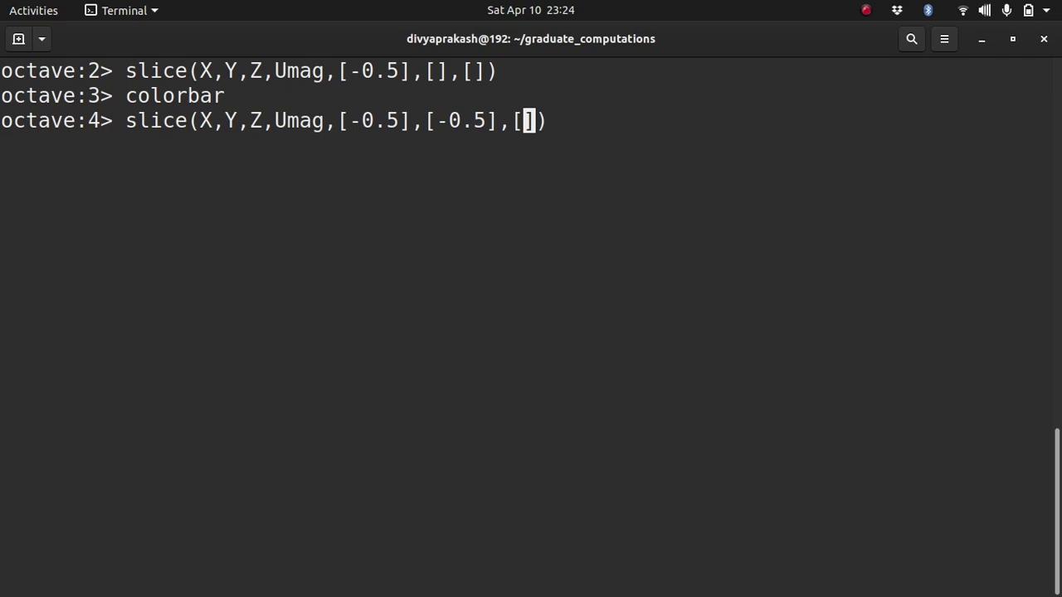
pyautogui.write('0.5')
pyautogui.press('Left')
pyautogui.press('Left')
pyautogui.press('Left')
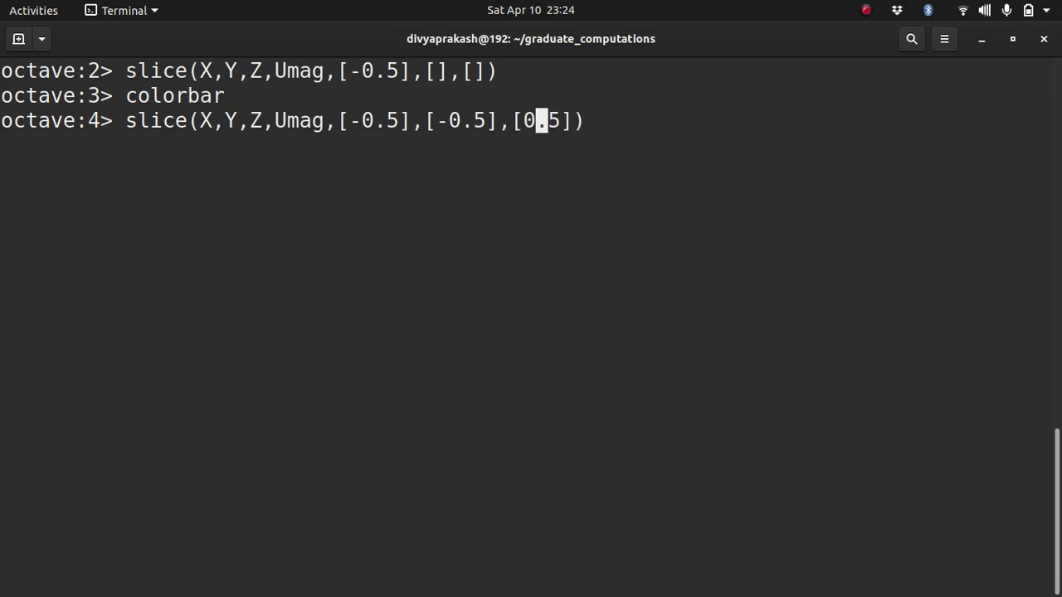
pyautogui.write('-')
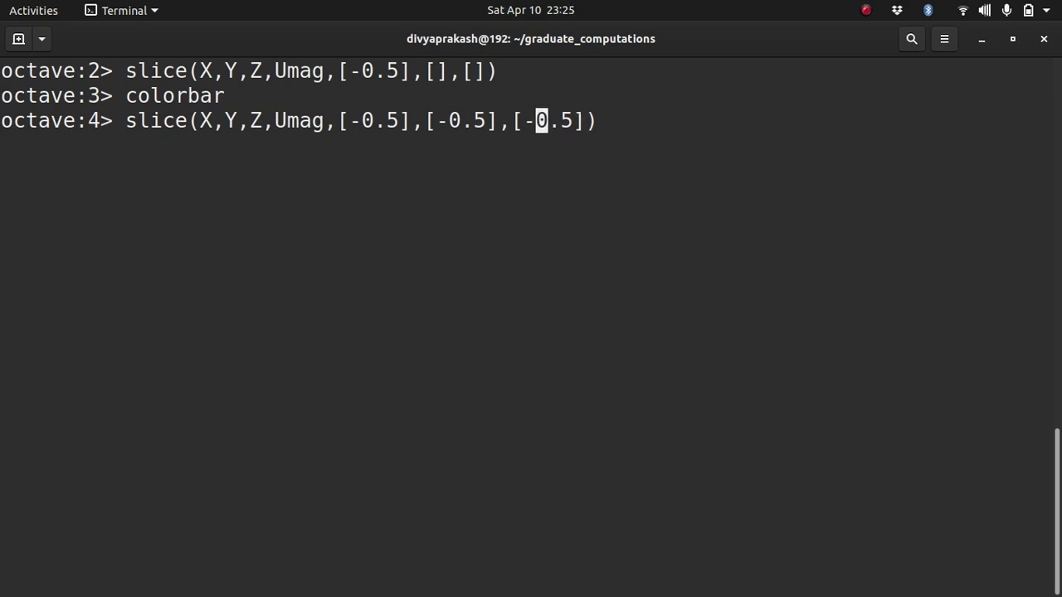
pyautogui.press('Return')
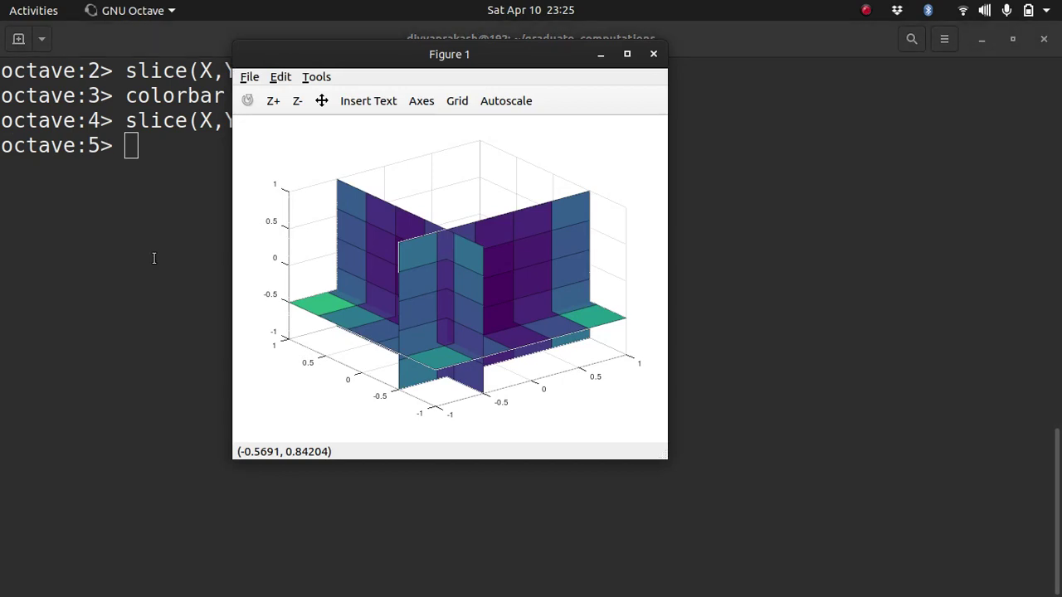
# - Rotate the three-plane slice plot to inspect it, then close the figure
pyautogui.click(244, 105)
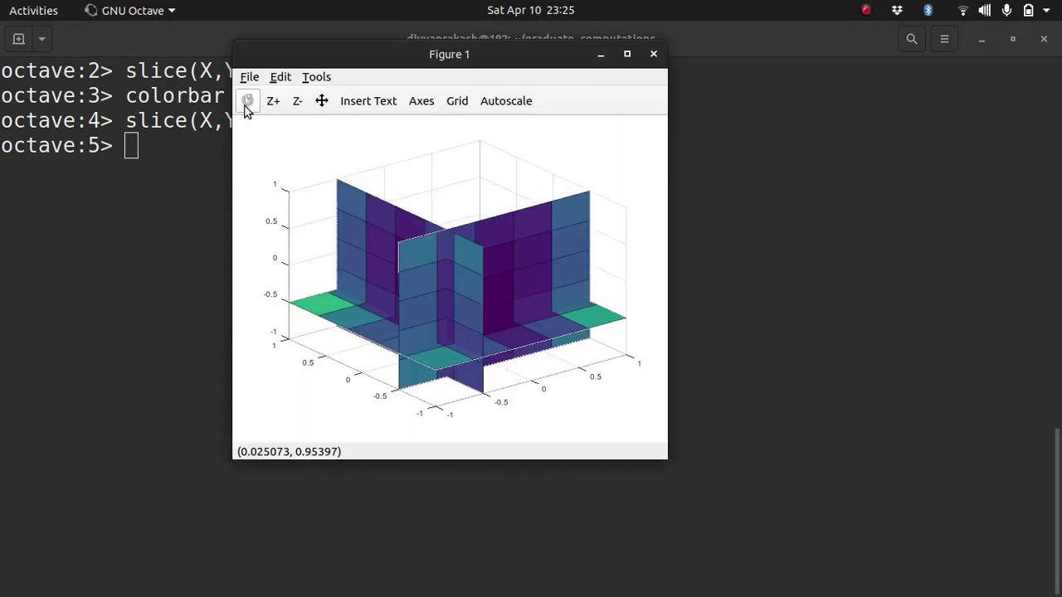
pyautogui.click(245, 104)
pyautogui.moveTo(373, 254); pyautogui.dragTo(585, 237)
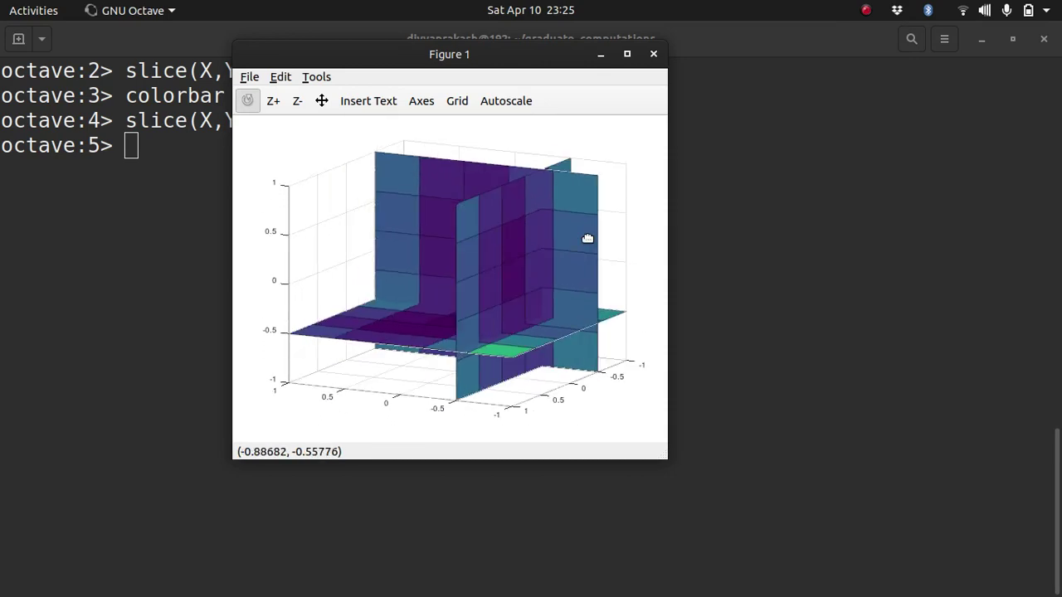
pyautogui.click(659, 50)
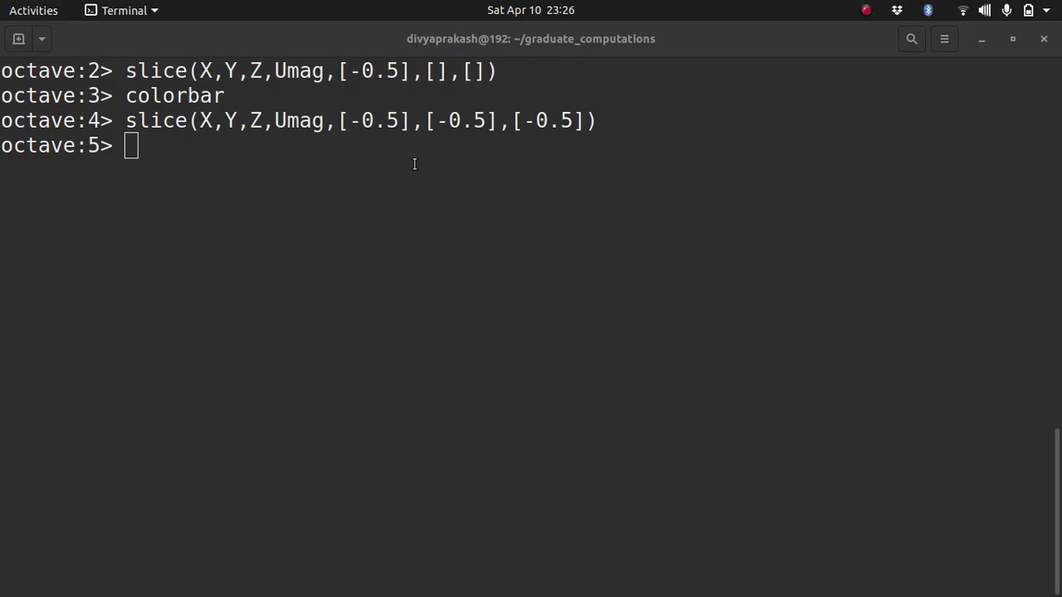
# - Launch Xournal++ and set the page background to Plain
pyautogui.moveTo(5, 398)
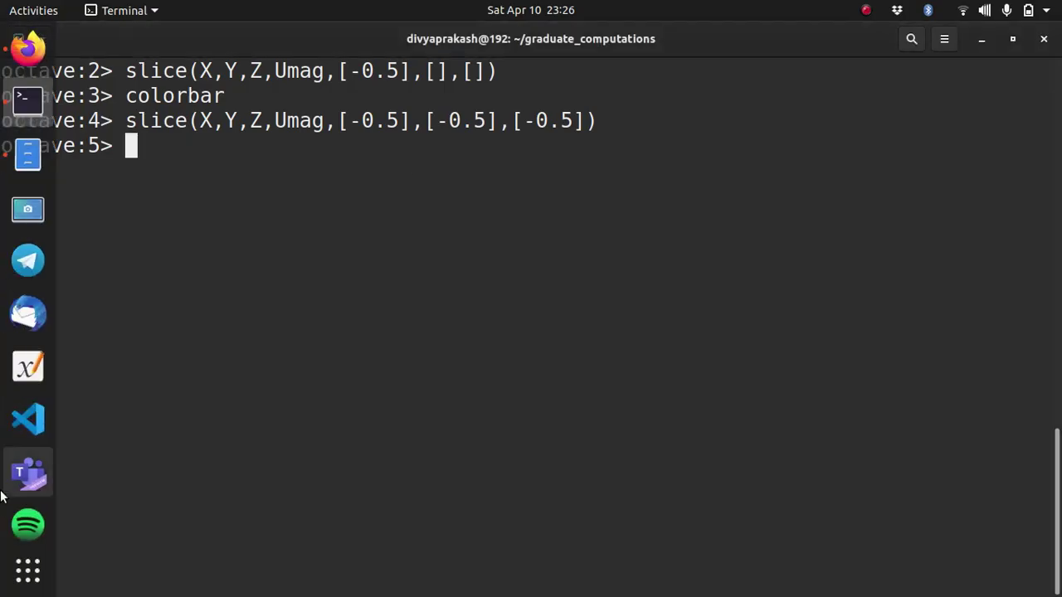
pyautogui.click(25, 368)
pyautogui.click(203, 53)
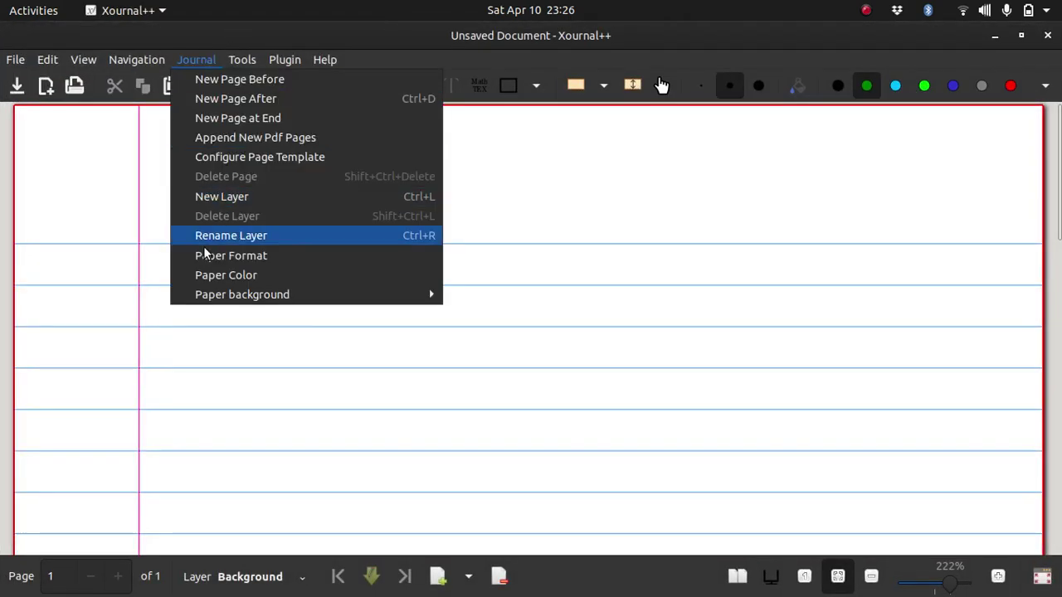
pyautogui.moveTo(262, 306)
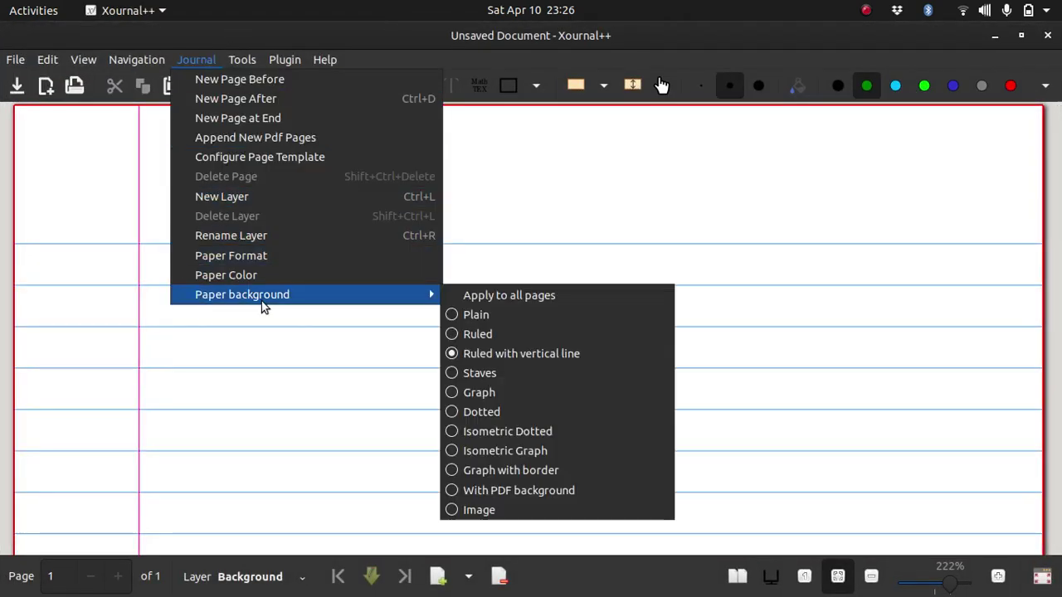
pyautogui.click(456, 316)
# - Sketch a freehand box with a slanted top edge, undoing a stray stroke
pyautogui.moveTo(227, 196); pyautogui.dragTo(265, 424)
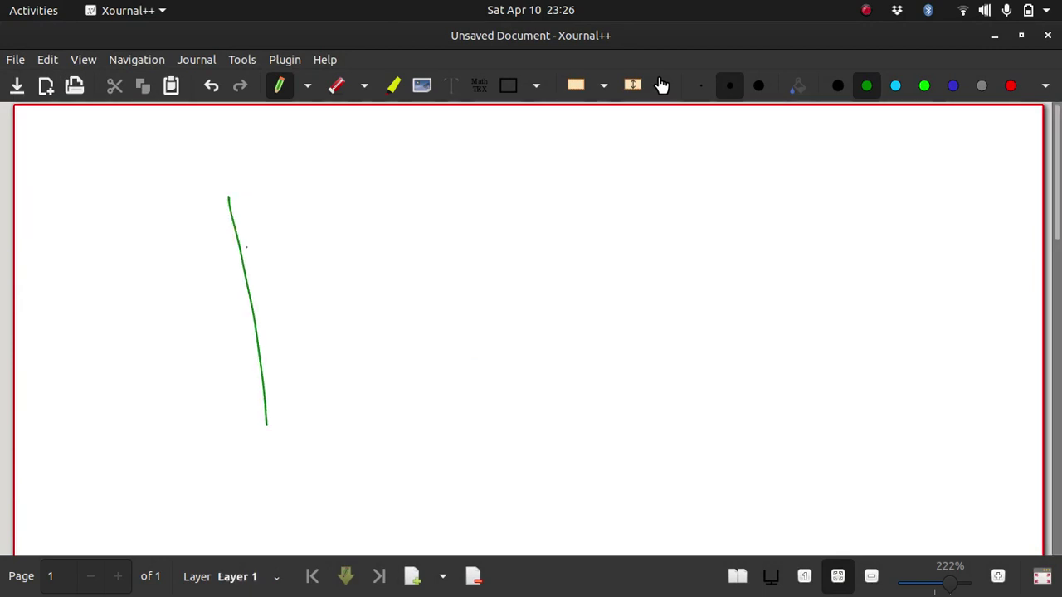
pyautogui.moveTo(227, 199); pyautogui.dragTo(535, 192)
pyautogui.moveTo(541, 230)
pyautogui.mouseDown()
pyautogui.moveTo(573, 380)
pyautogui.moveTo(272, 467)
pyautogui.mouseUp()
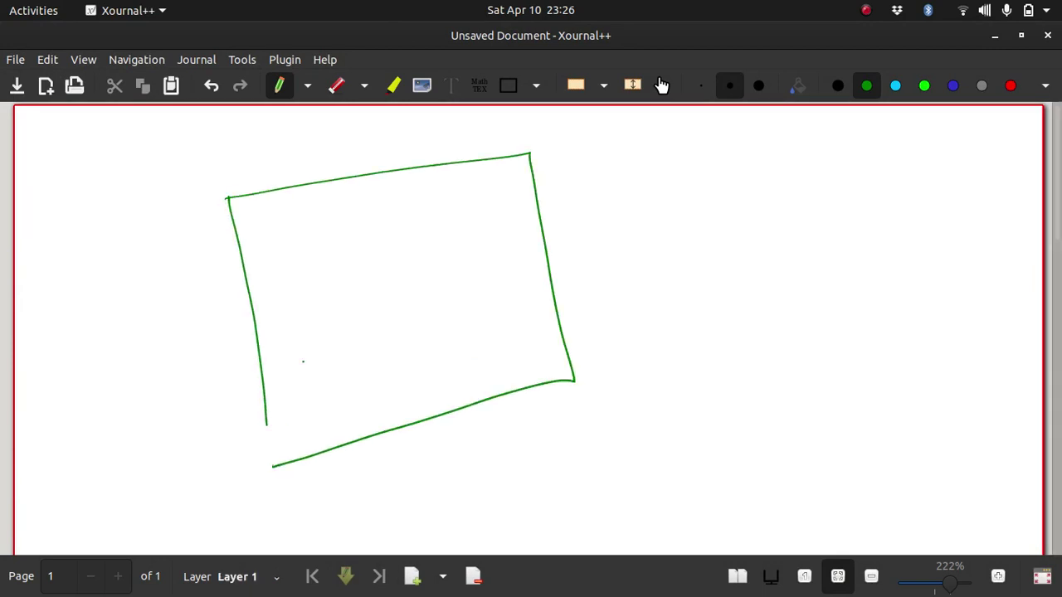
pyautogui.moveTo(230, 198)
pyautogui.mouseDown()
pyautogui.moveTo(343, 112)
pyautogui.moveTo(377, 105)
pyautogui.mouseUp()
pyautogui.moveTo(545, 106); pyautogui.dragTo(505, 138)
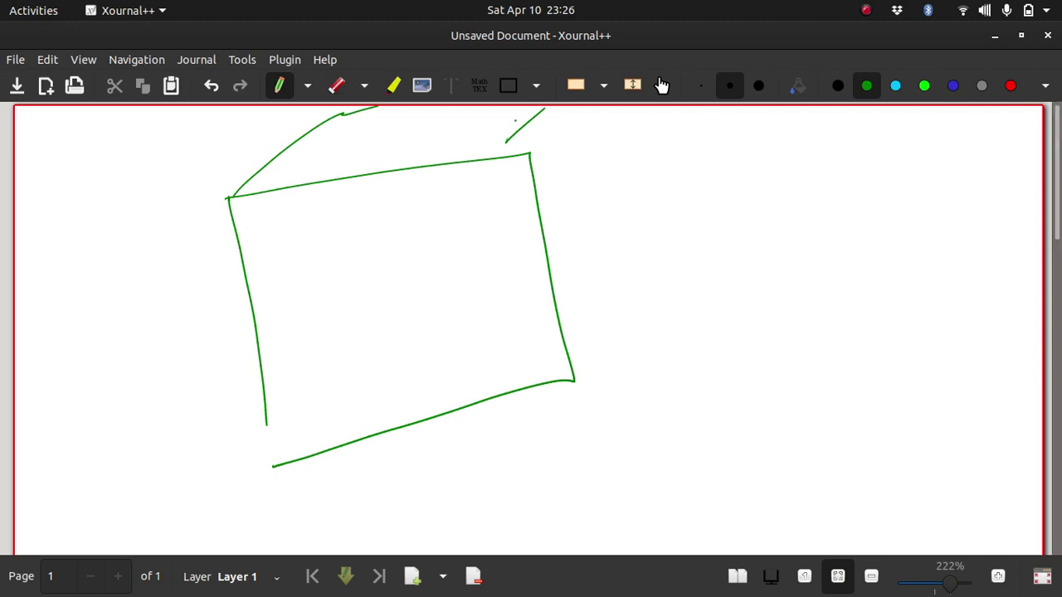
pyautogui.hotkey('ctrl', 'z')
pyautogui.hotkey('ctrl', 'z')
pyautogui.hotkey('ctrl', 'z')
pyautogui.hotkey('ctrl', 'z')
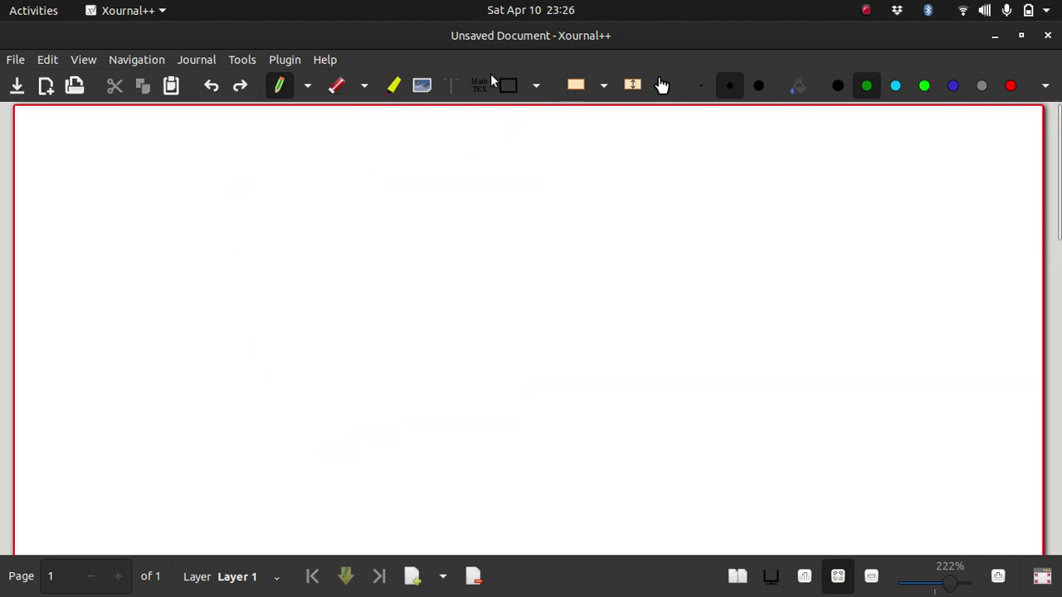
# - Draw a rectangle as the cube's front face, then freehand its slanted top edges
pyautogui.click(510, 87)
pyautogui.moveTo(225, 188); pyautogui.dragTo(547, 487)
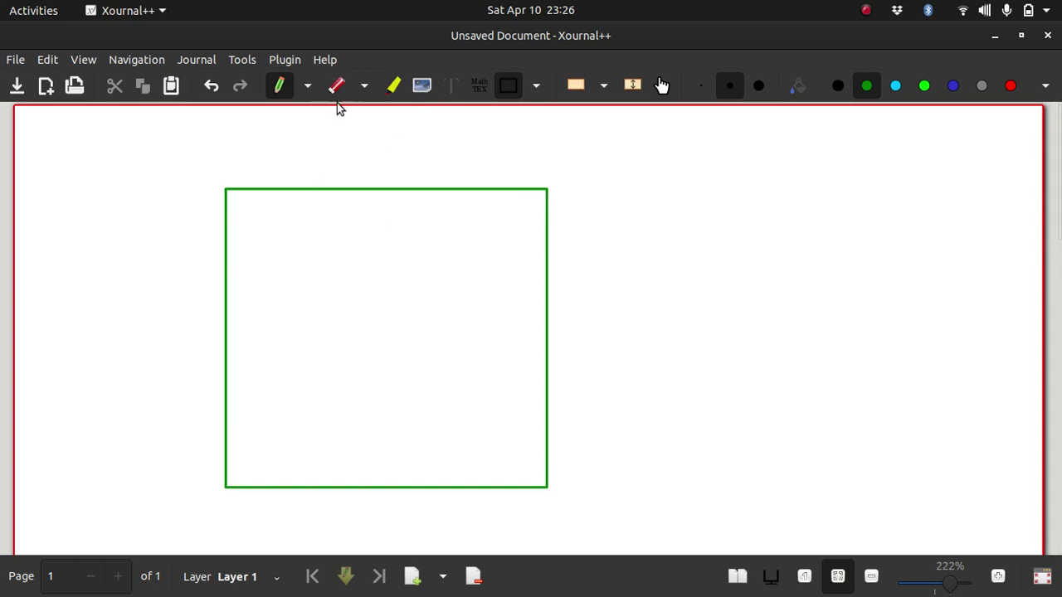
pyautogui.click(516, 76)
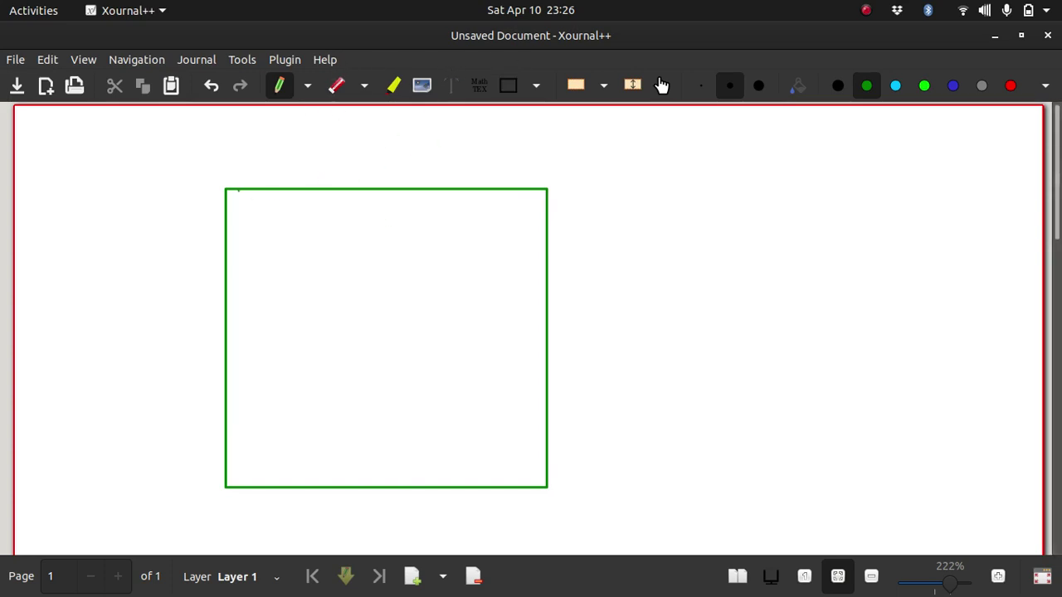
pyautogui.moveTo(224, 191)
pyautogui.mouseDown()
pyautogui.moveTo(300, 131)
pyautogui.moveTo(431, 104)
pyautogui.mouseUp()
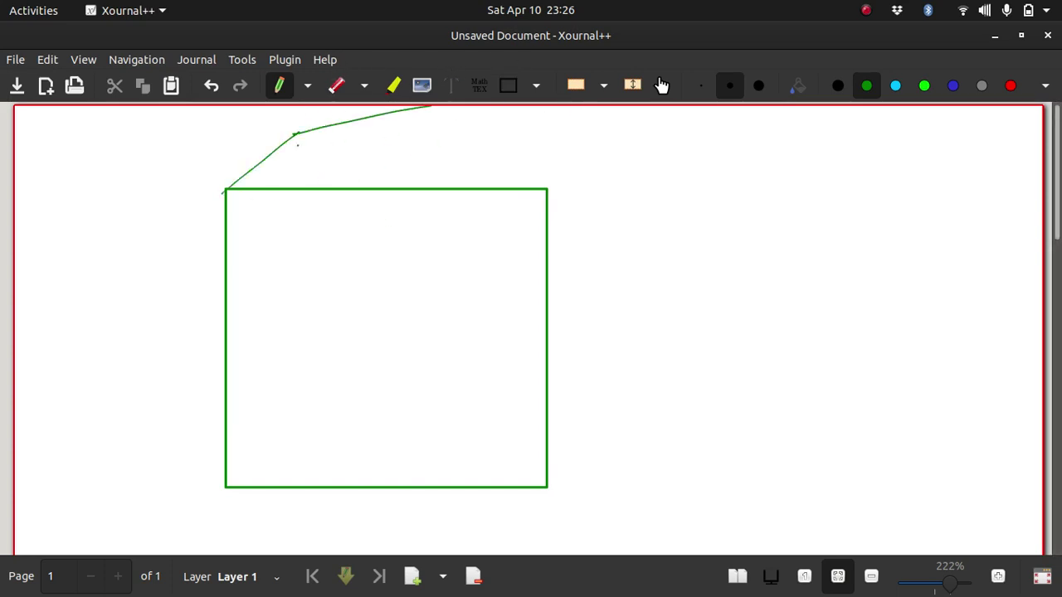
pyautogui.moveTo(288, 134); pyautogui.dragTo(616, 121)
# - Finish the cube's right edge and draw labelled x, y and z axes
pyautogui.moveTo(548, 194)
pyautogui.mouseDown()
pyautogui.moveTo(610, 114)
pyautogui.moveTo(624, 382)
pyautogui.moveTo(616, 406)
pyautogui.moveTo(540, 489)
pyautogui.mouseUp()
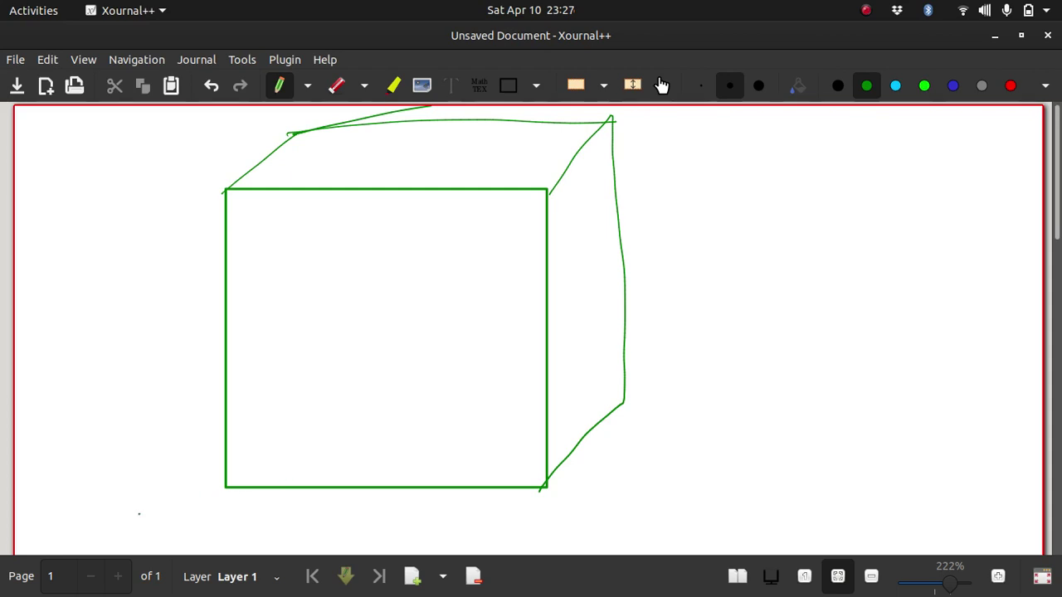
pyautogui.moveTo(286, 491); pyautogui.dragTo(318, 509)
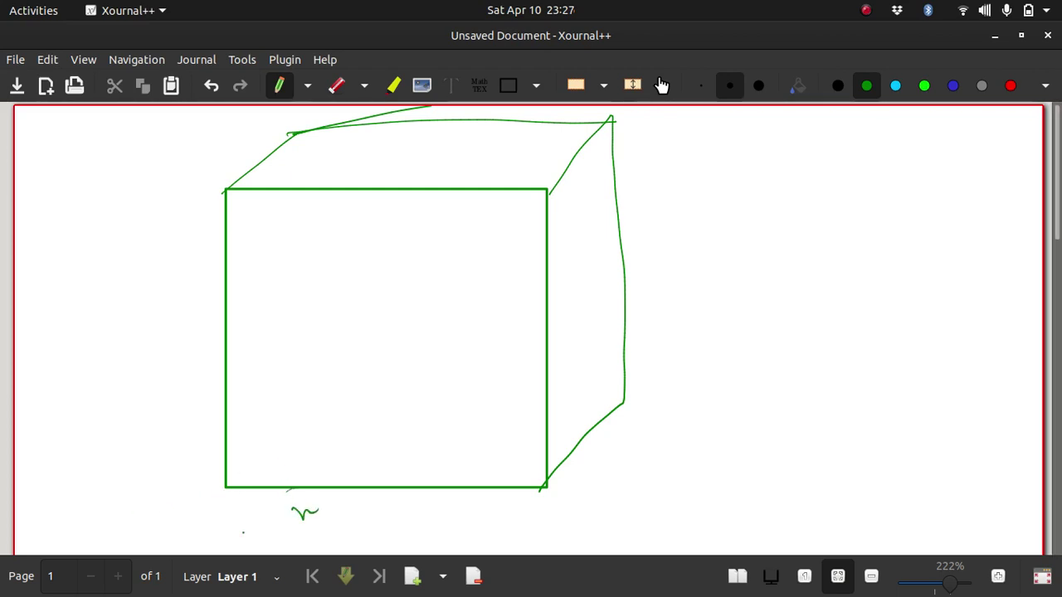
pyautogui.moveTo(239, 535); pyautogui.dragTo(278, 524)
pyautogui.moveTo(245, 469)
pyautogui.mouseDown()
pyautogui.moveTo(276, 433)
pyautogui.moveTo(276, 451)
pyautogui.moveTo(318, 434)
pyautogui.mouseUp()
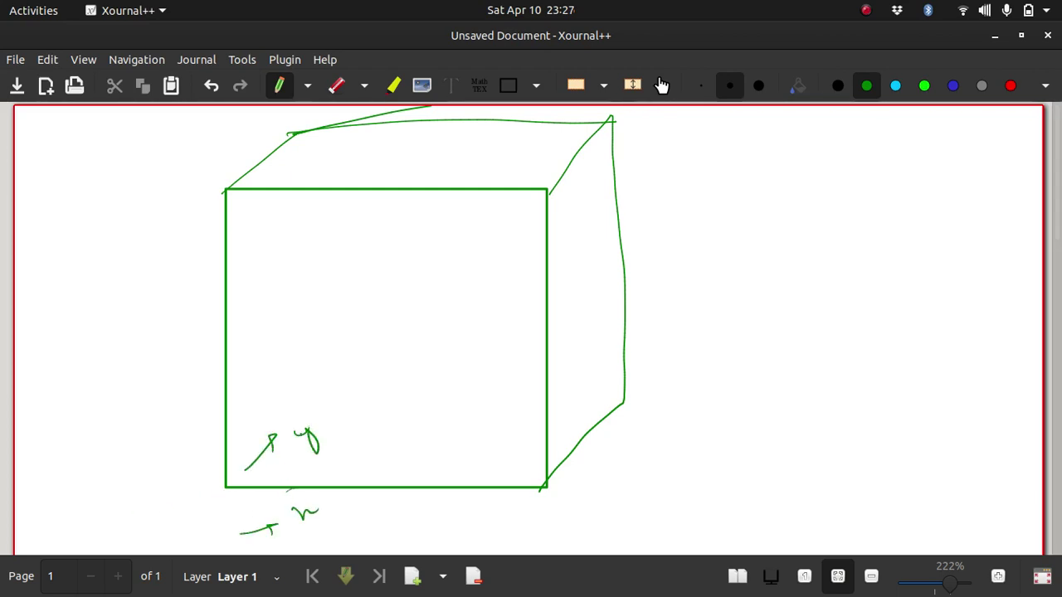
pyautogui.moveTo(197, 389)
pyautogui.mouseDown()
pyautogui.moveTo(210, 446)
pyautogui.moveTo(196, 391)
pyautogui.mouseUp()
pyautogui.moveTo(171, 433); pyautogui.dragTo(188, 449)
pyautogui.moveTo(187, 433); pyautogui.dragTo(172, 450)
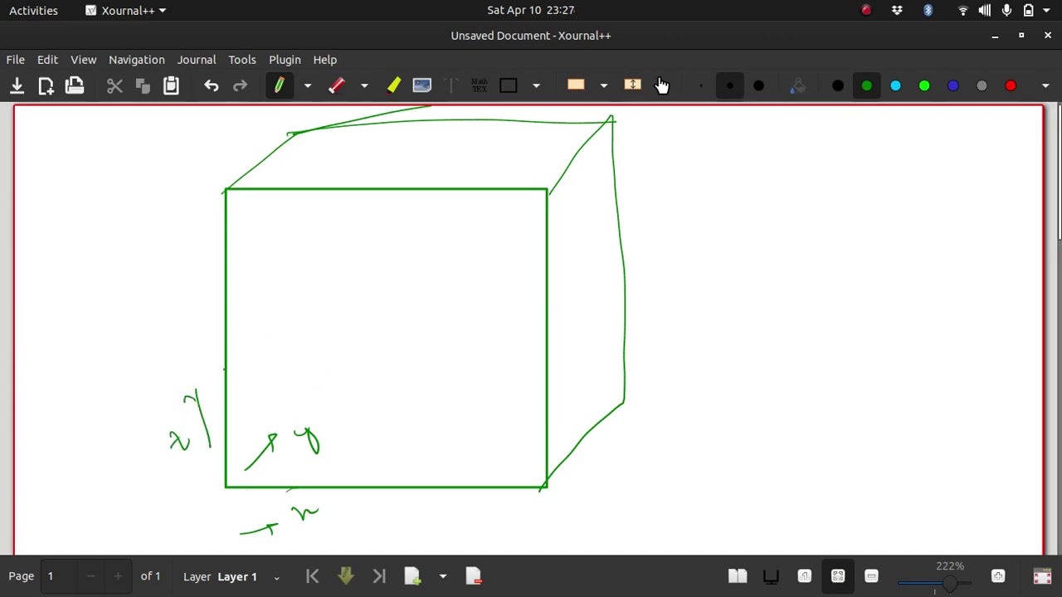
# - Draw the horizontal slice plane through the cube, tidy its lines, and label it z=3
pyautogui.moveTo(226, 366)
pyautogui.mouseDown()
pyautogui.moveTo(296, 304)
pyautogui.moveTo(601, 249)
pyautogui.mouseUp()
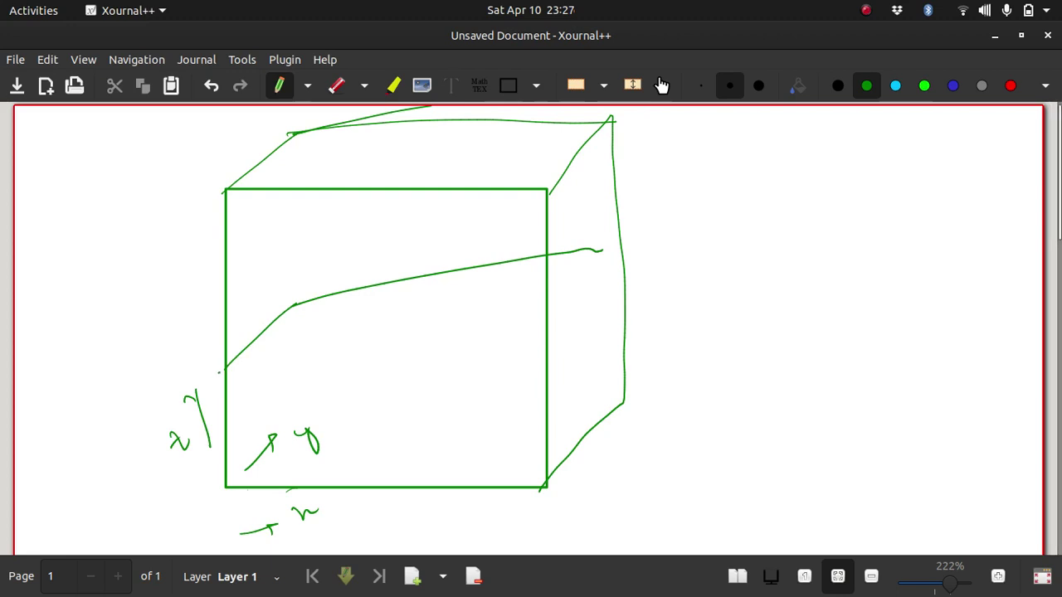
pyautogui.moveTo(217, 372); pyautogui.dragTo(556, 361)
pyautogui.moveTo(290, 307)
pyautogui.mouseDown()
pyautogui.moveTo(634, 282)
pyautogui.moveTo(549, 363)
pyautogui.mouseUp()
pyautogui.moveTo(522, 253)
pyautogui.mouseDown()
pyautogui.moveTo(492, 244)
pyautogui.moveTo(399, 264)
pyautogui.mouseUp()
pyautogui.moveTo(592, 238); pyautogui.dragTo(581, 249)
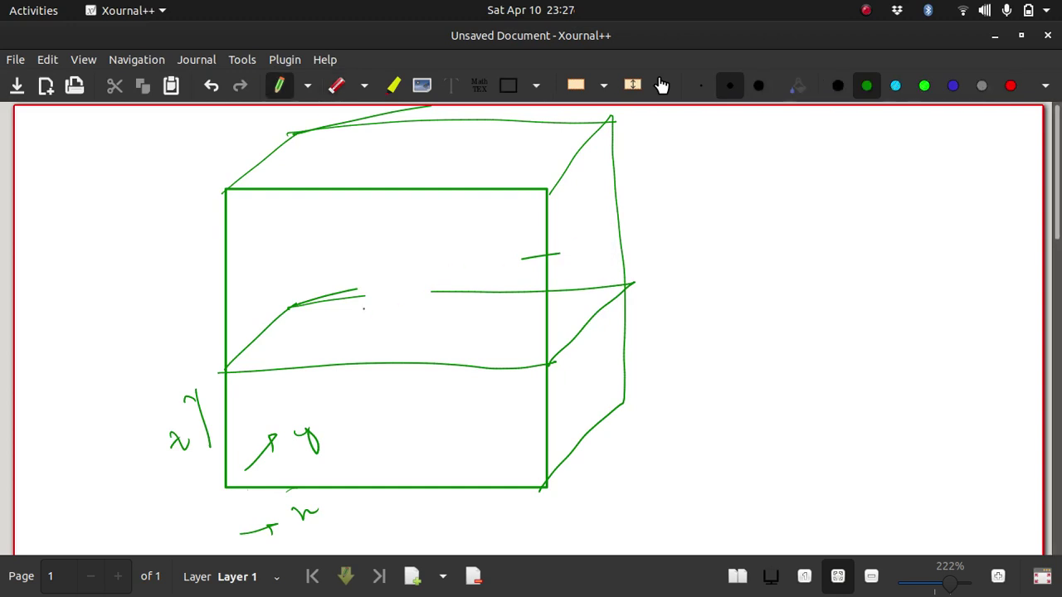
pyautogui.moveTo(363, 295)
pyautogui.mouseDown()
pyautogui.moveTo(457, 286)
pyautogui.moveTo(449, 294)
pyautogui.mouseUp()
pyautogui.click(502, 279)
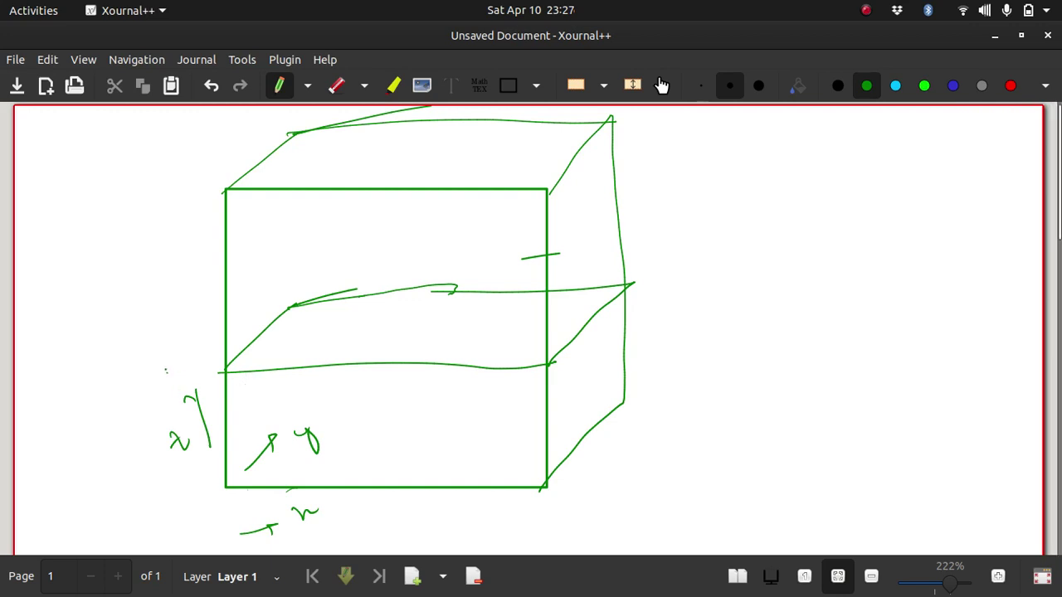
pyautogui.moveTo(166, 370)
pyautogui.mouseDown()
pyautogui.moveTo(174, 388)
pyautogui.moveTo(196, 358)
pyautogui.moveTo(199, 367)
pyautogui.mouseUp()
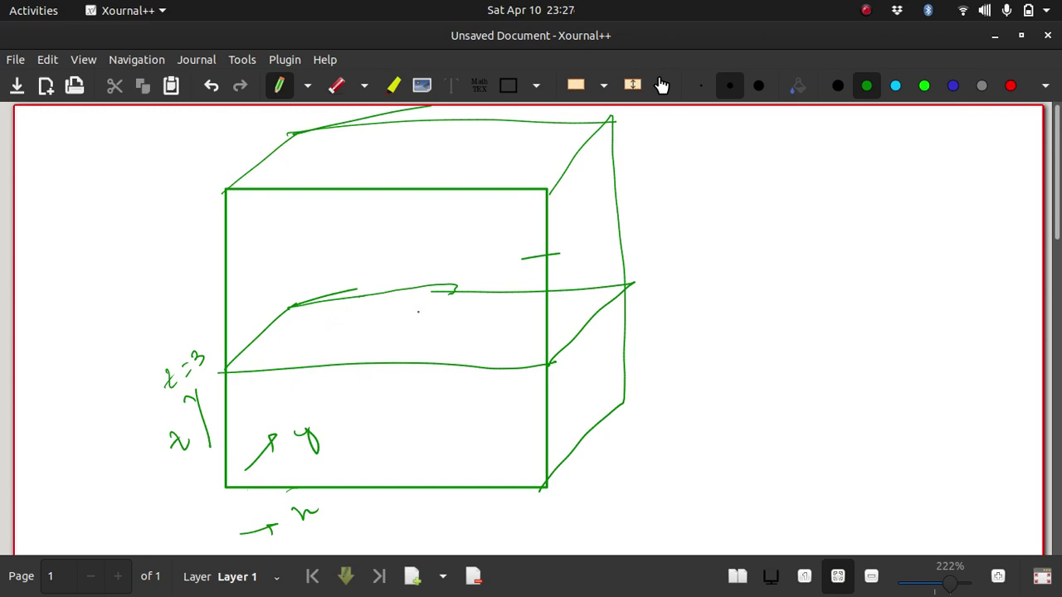
# - Back in Octave, begin the command contour(X(:,:, at the prompt
pyautogui.hotkey('alt', 'Tab')
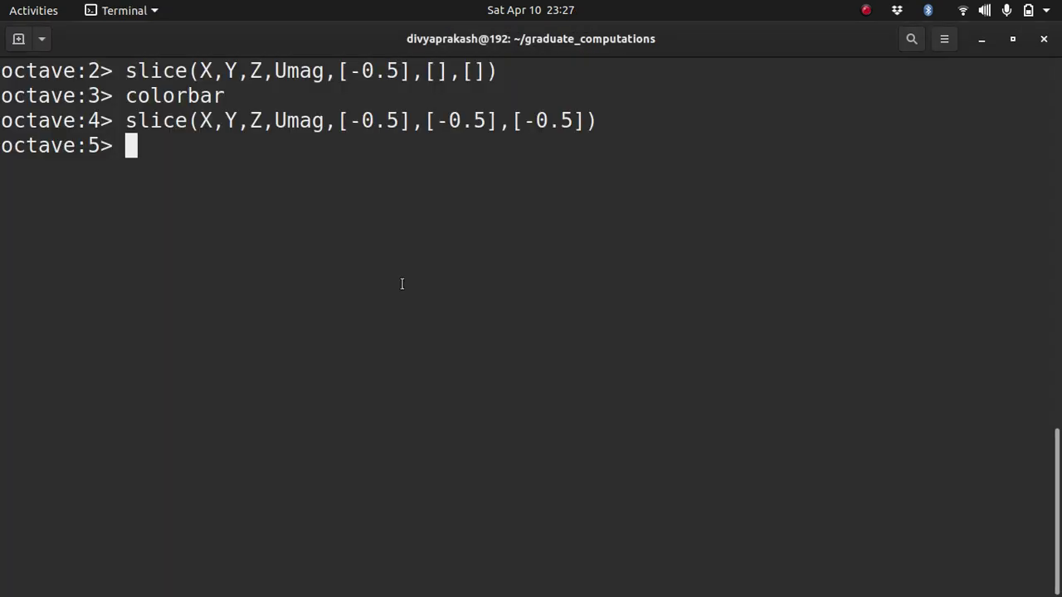
pyautogui.write('con')
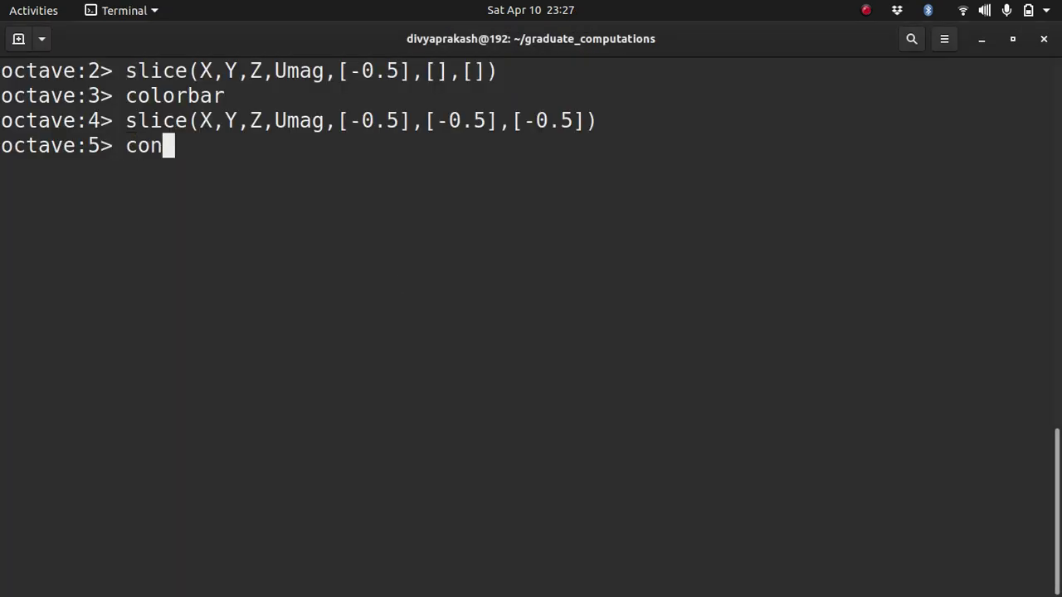
pyautogui.write('tour()')
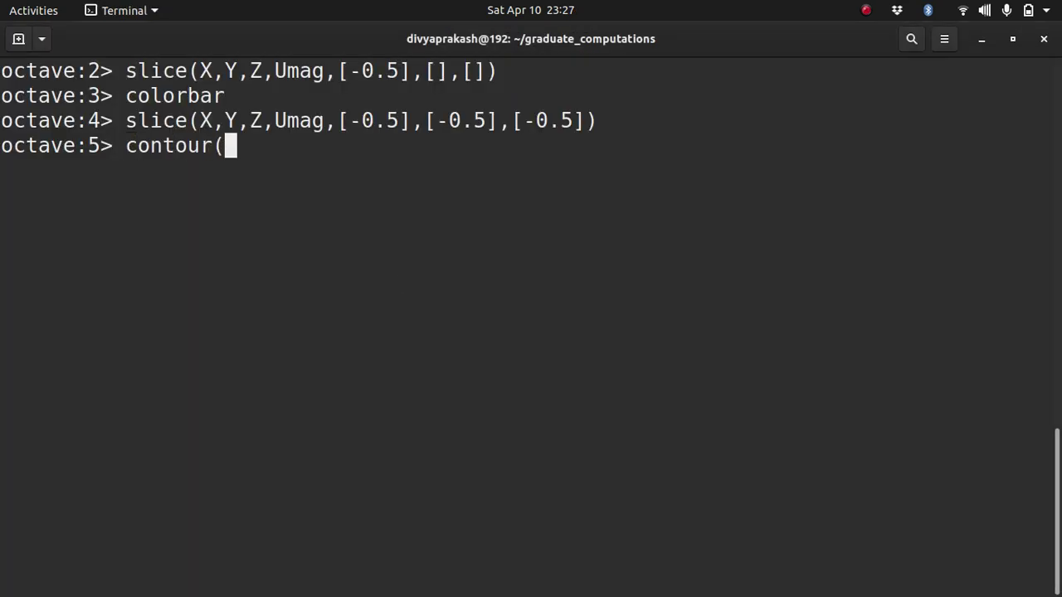
pyautogui.press('Left')
pyautogui.write('X()')
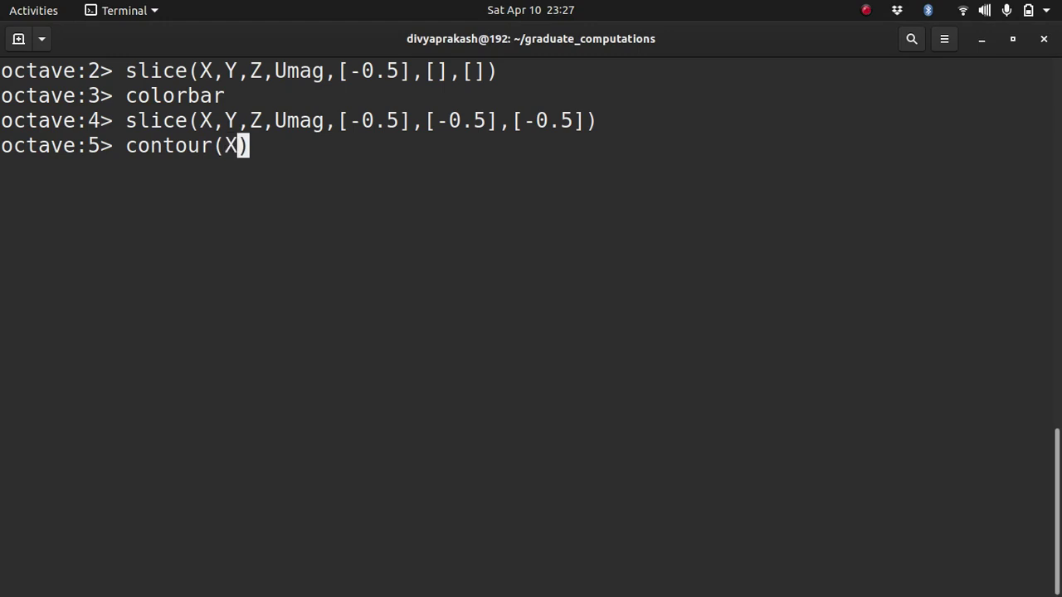
pyautogui.press('Left')
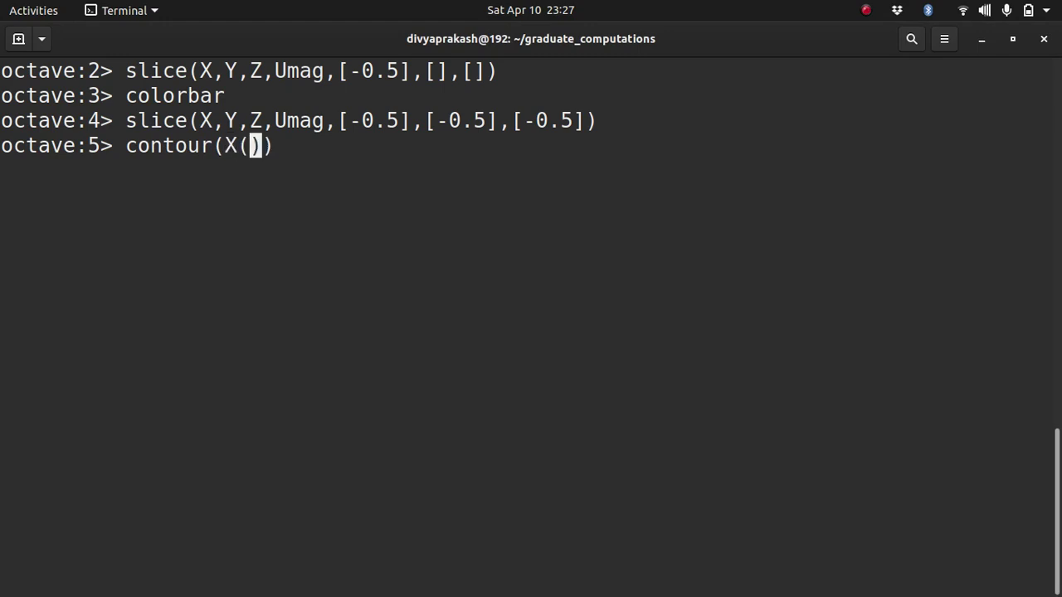
pyautogui.write(':,')
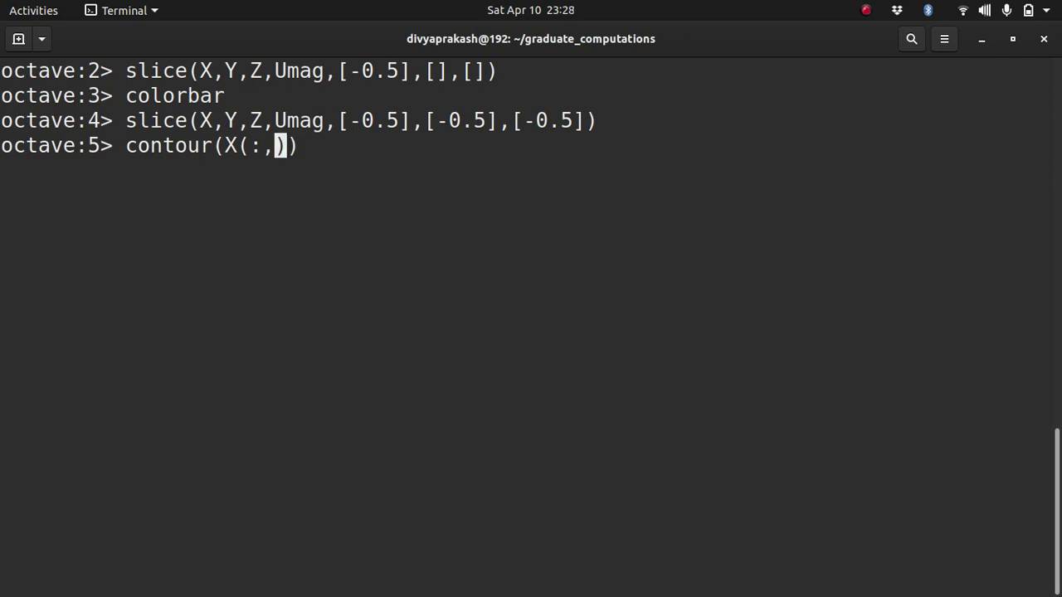
pyautogui.write(':')
pyautogui.press('Left')
pyautogui.press('Right')
pyautogui.press('Right')
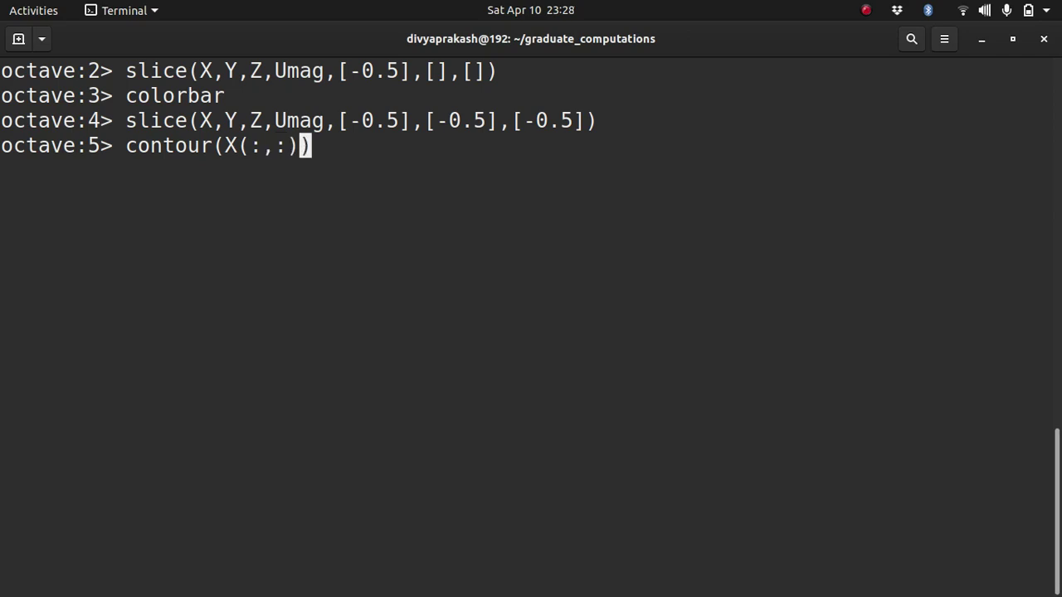
pyautogui.press('Left')
pyautogui.write(',')
# - After checking the cube sketch, finish it as contour(X(:,:,1),Y(:,:,1),U(:,:,1))
pyautogui.hotkey('alt', 'Tab')
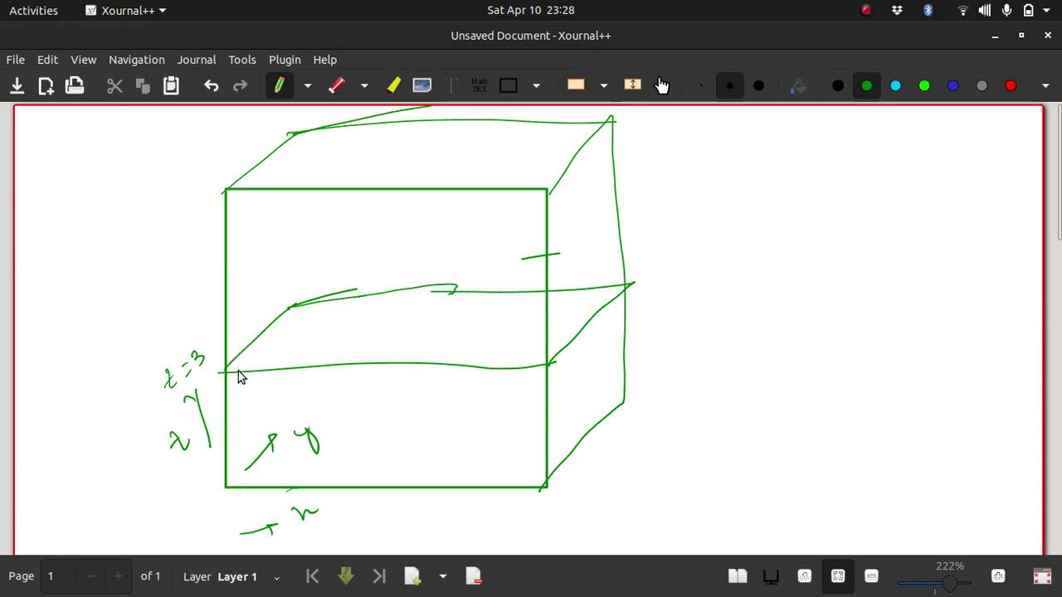
pyautogui.hotkey('alt', 'Tab')
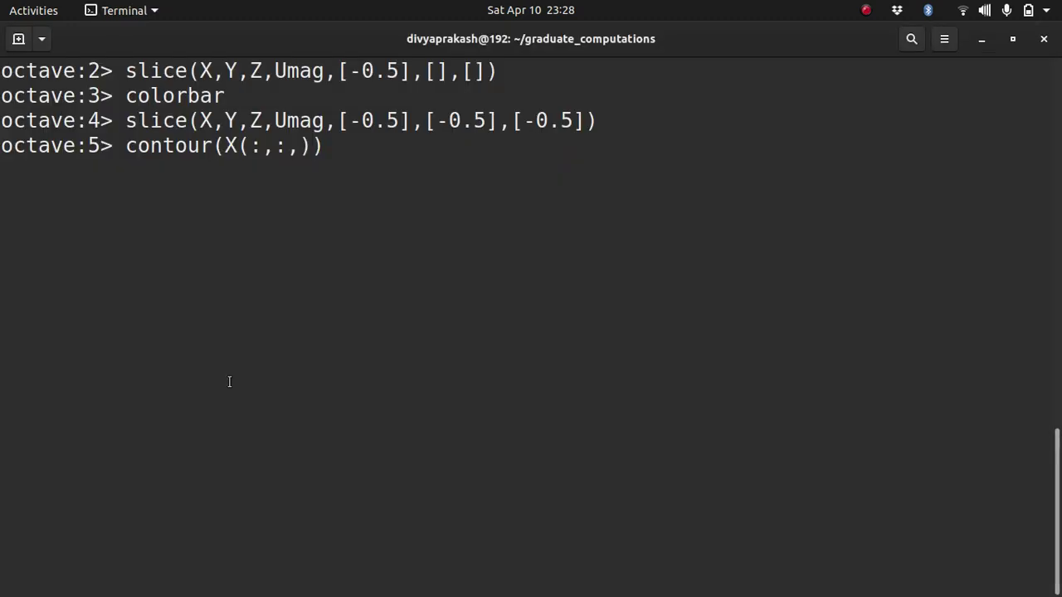
pyautogui.write('1')
pyautogui.press('Right')
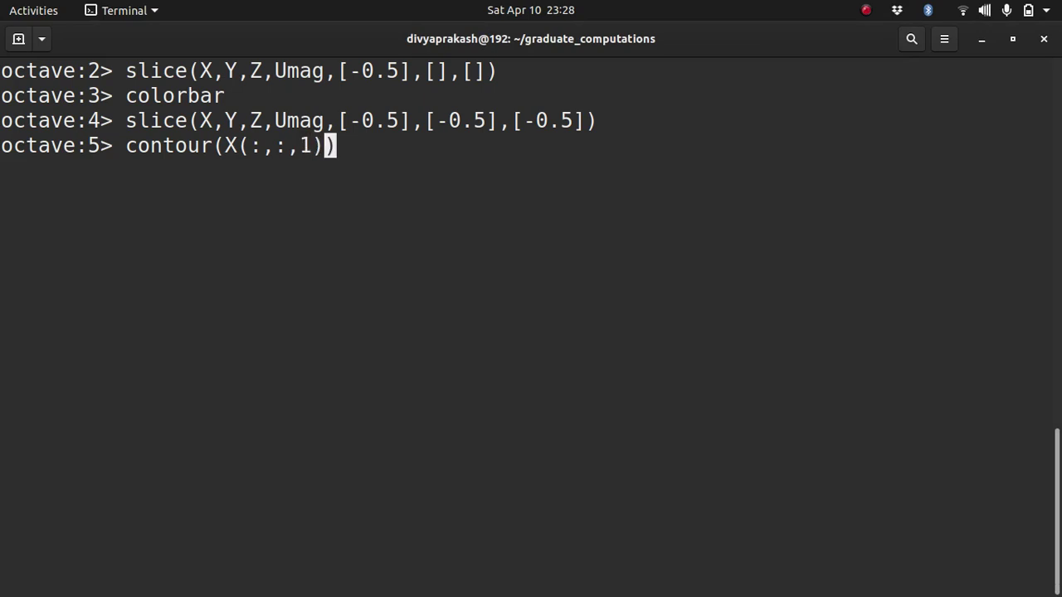
pyautogui.write(',Y')
pyautogui.write('(:,:,')
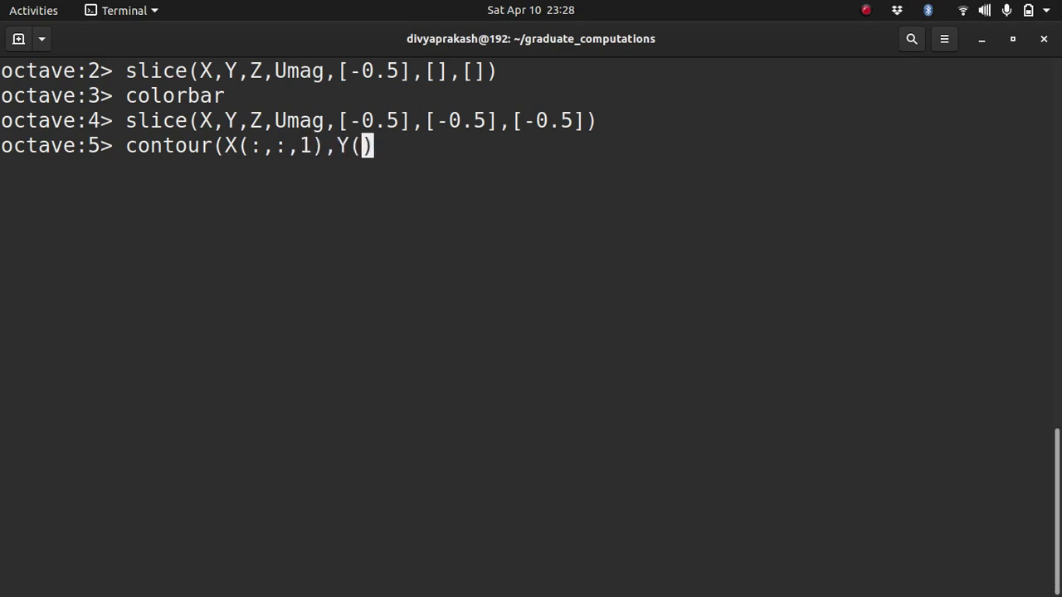
pyautogui.write('1),')
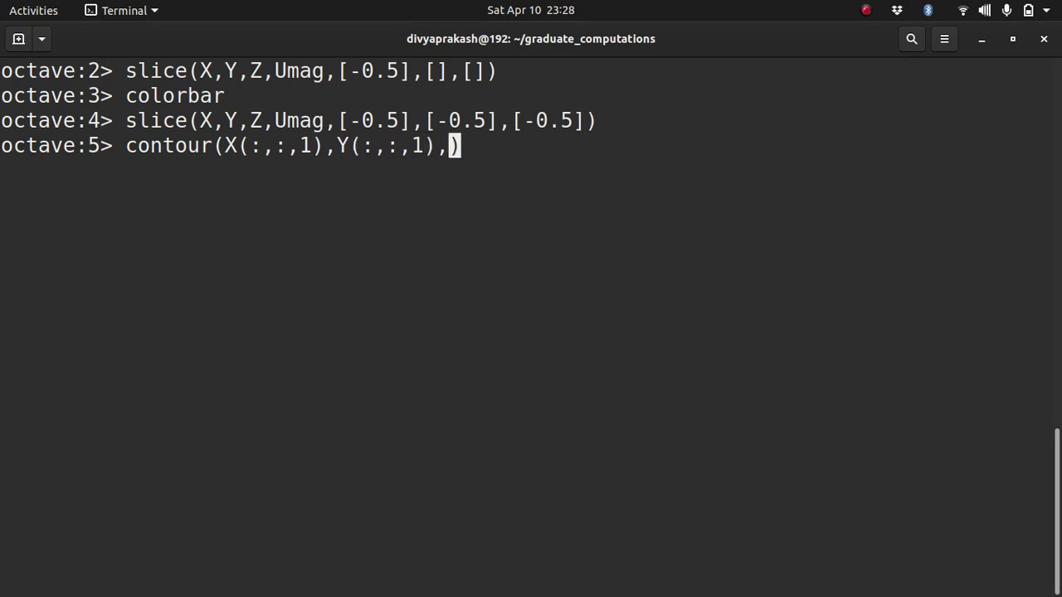
pyautogui.write('U(:,')
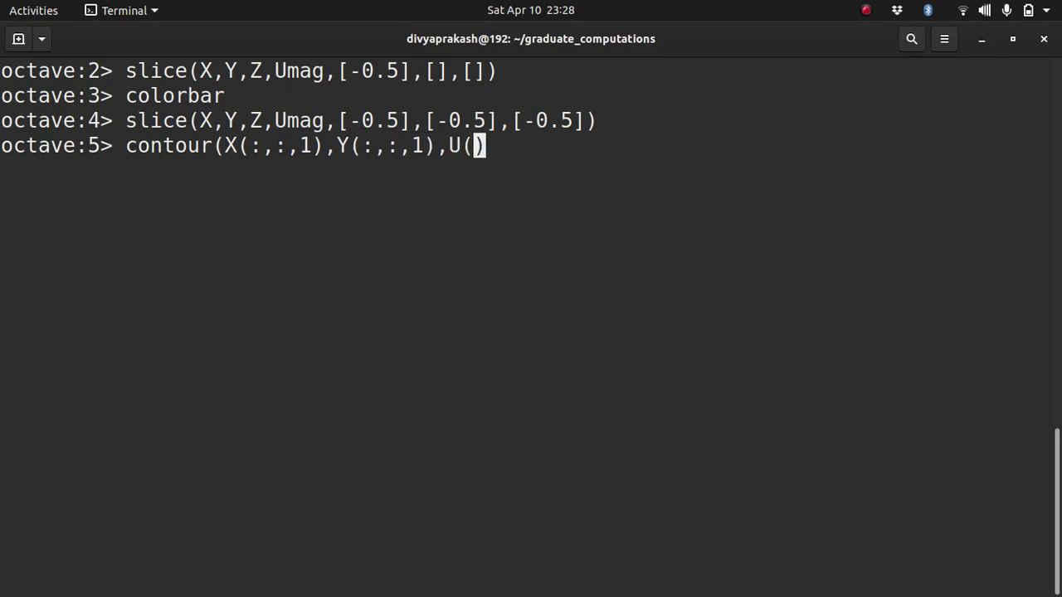
pyautogui.write(':,1')
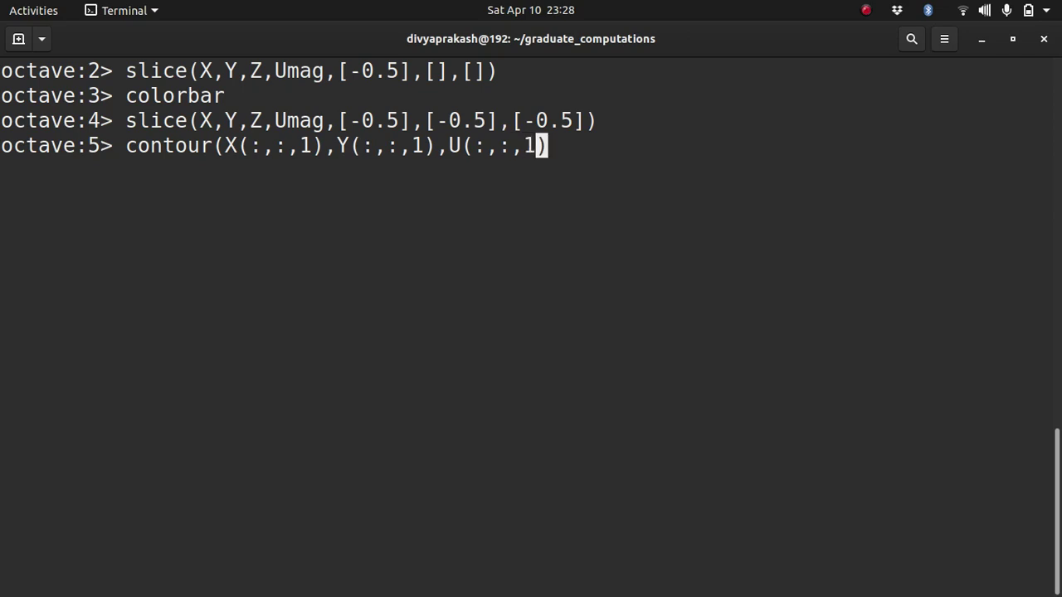
pyautogui.write(')')
# - Plot U's contours on the first z-layer, redraw with 'showtext','on' labels, view maximized, then close
pyautogui.press('Return')
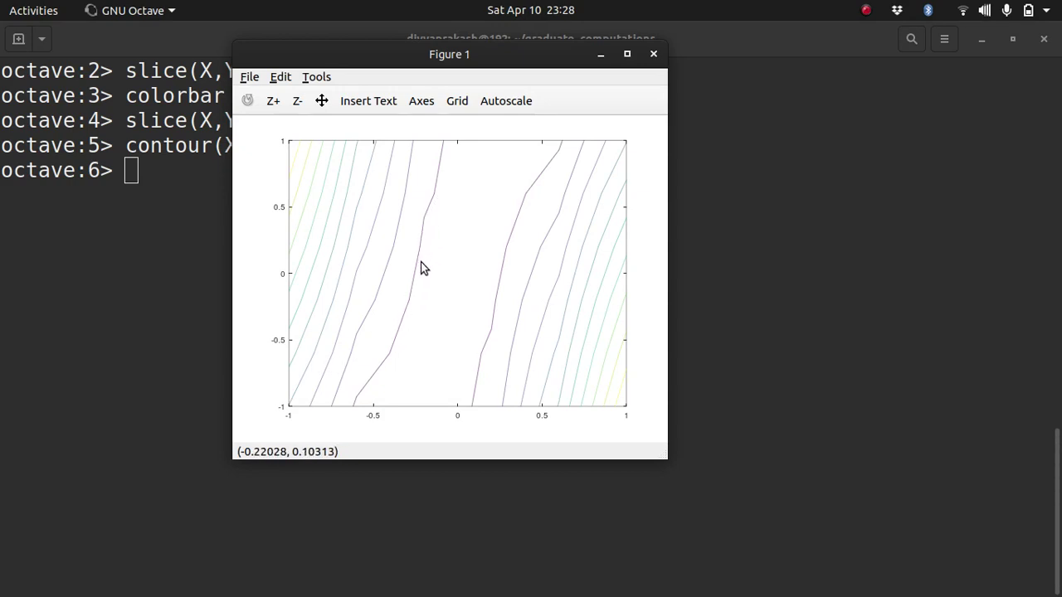
pyautogui.click(181, 278)
pyautogui.press('Up')
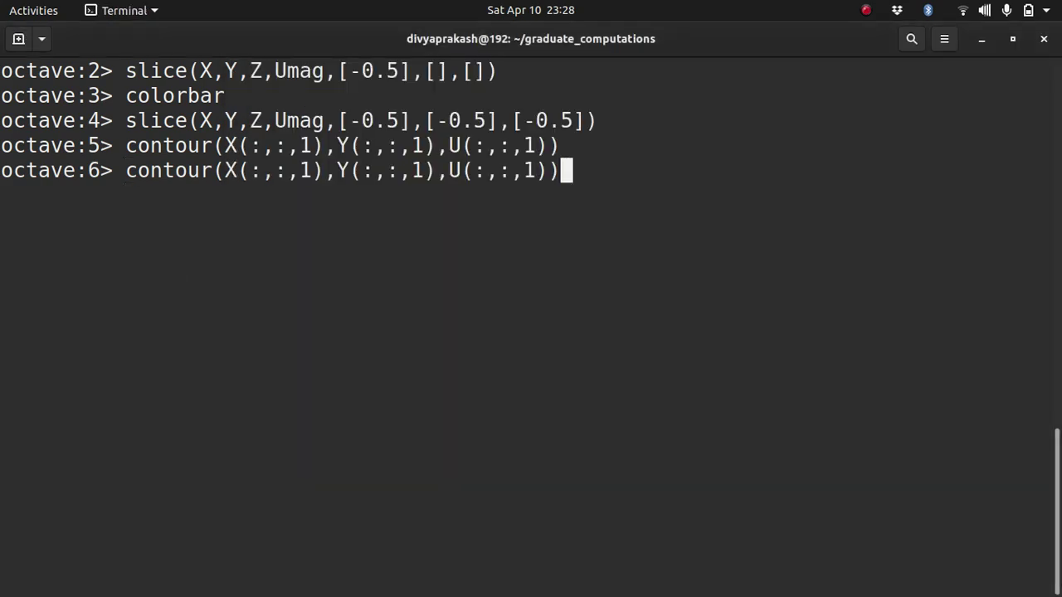
pyautogui.press('Left')
pyautogui.write(",'")
pyautogui.write("'")
pyautogui.press('Left')
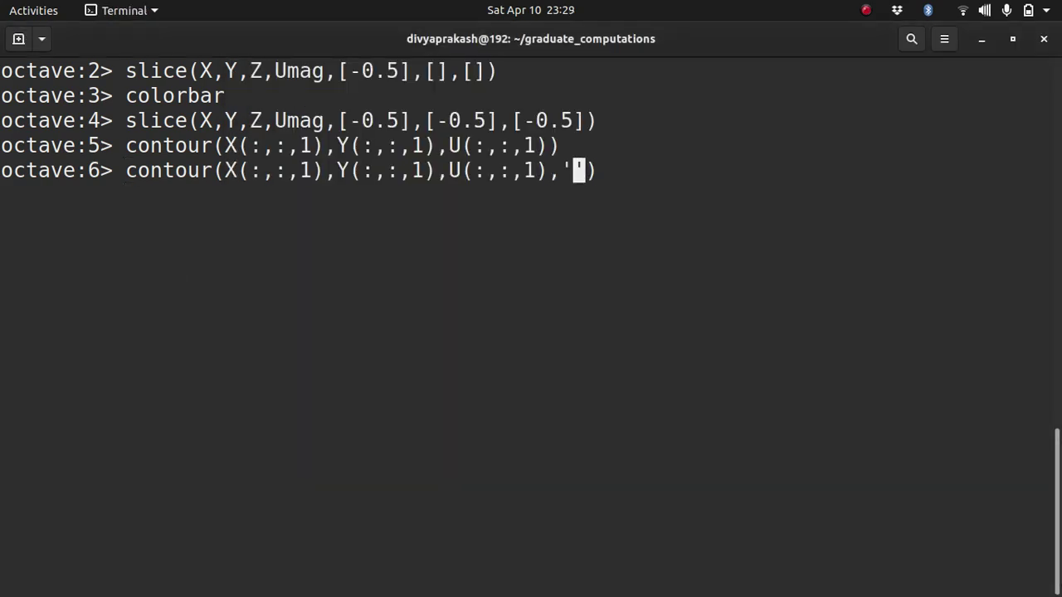
pyautogui.write('showtext')
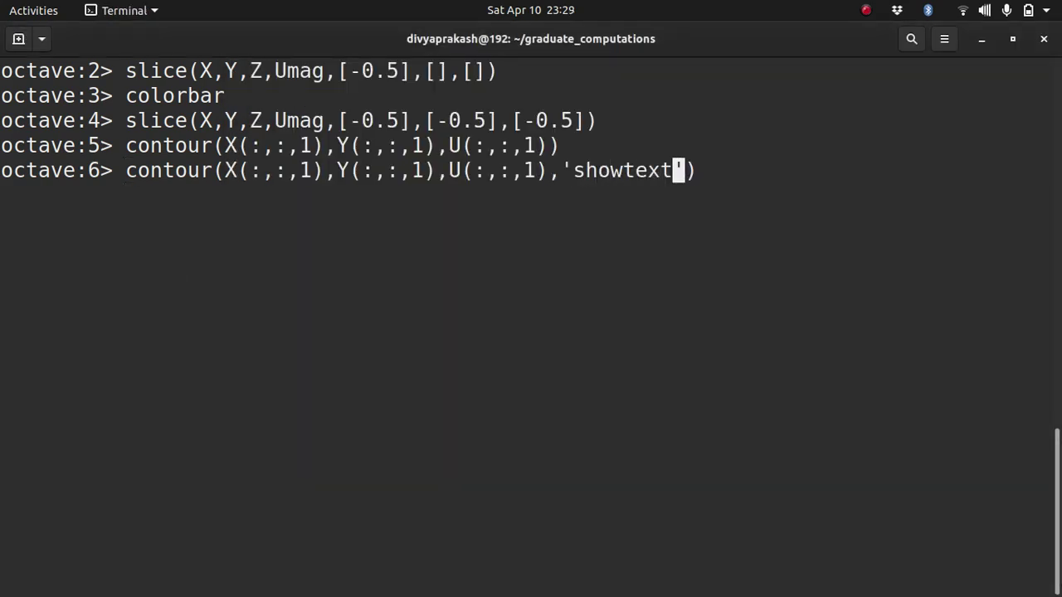
pyautogui.press('Right')
pyautogui.write(",''")
pyautogui.press('Left')
pyautogui.write('on')
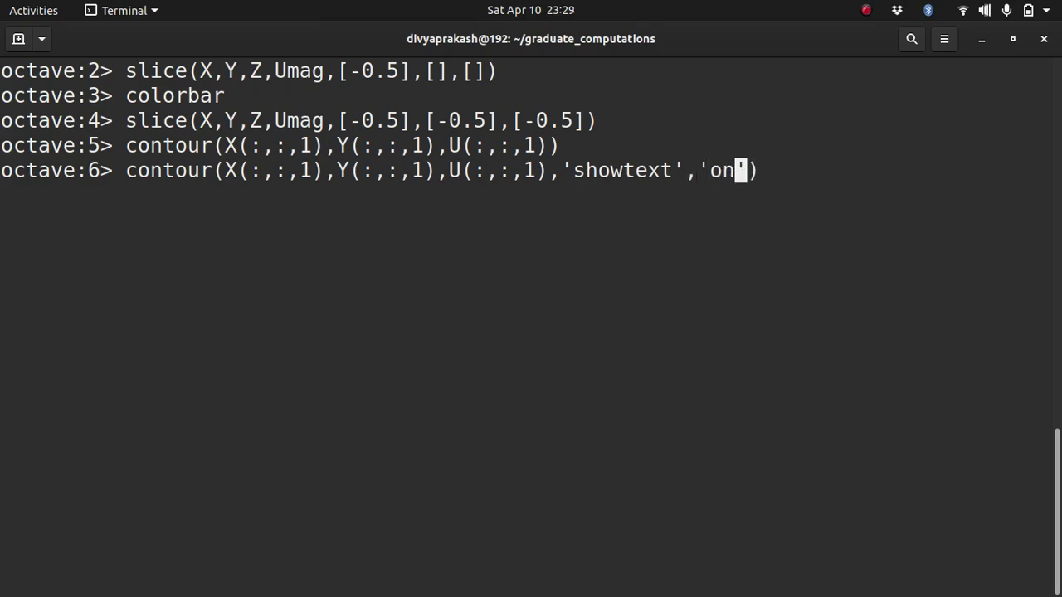
pyautogui.press('Return')
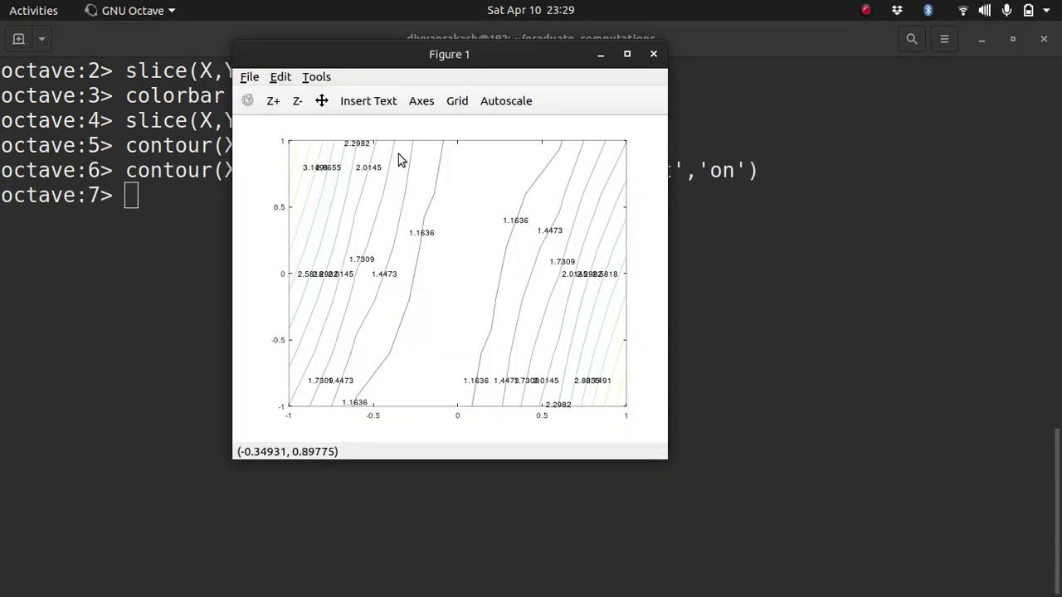
pyautogui.click(627, 54)
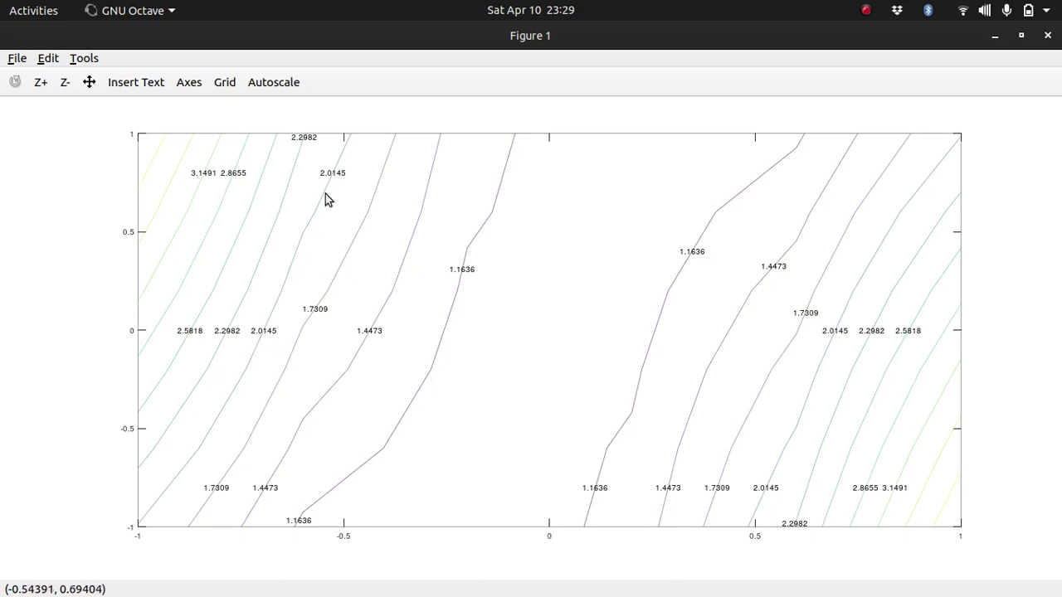
pyautogui.click(1048, 35)
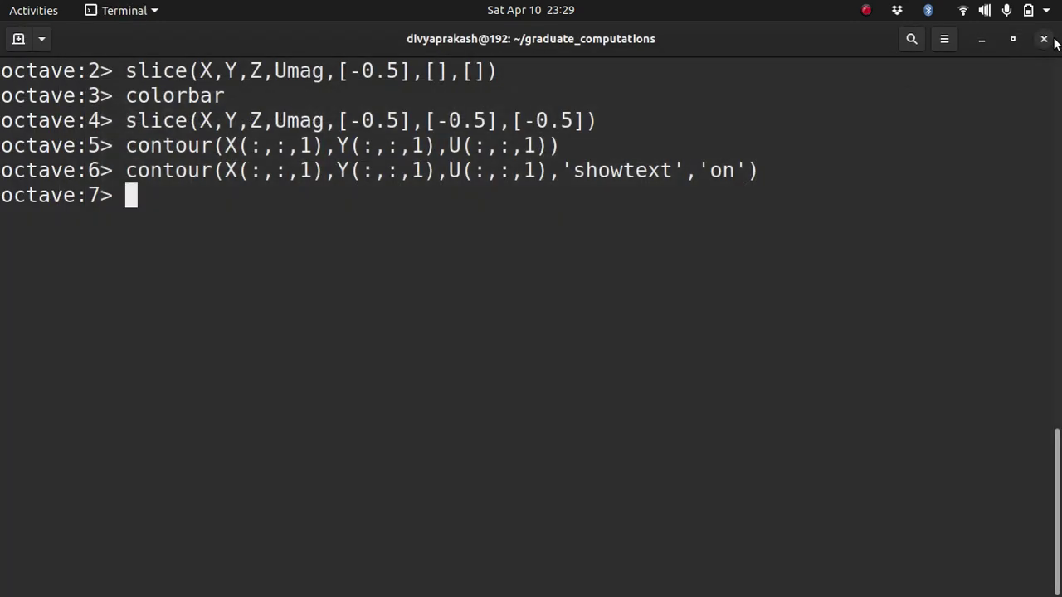
# - Draw filled contours with contourf(x(:,:,2),y(:,:,2),U(:,:,2)) and close that figure
pyautogui.press('Up')
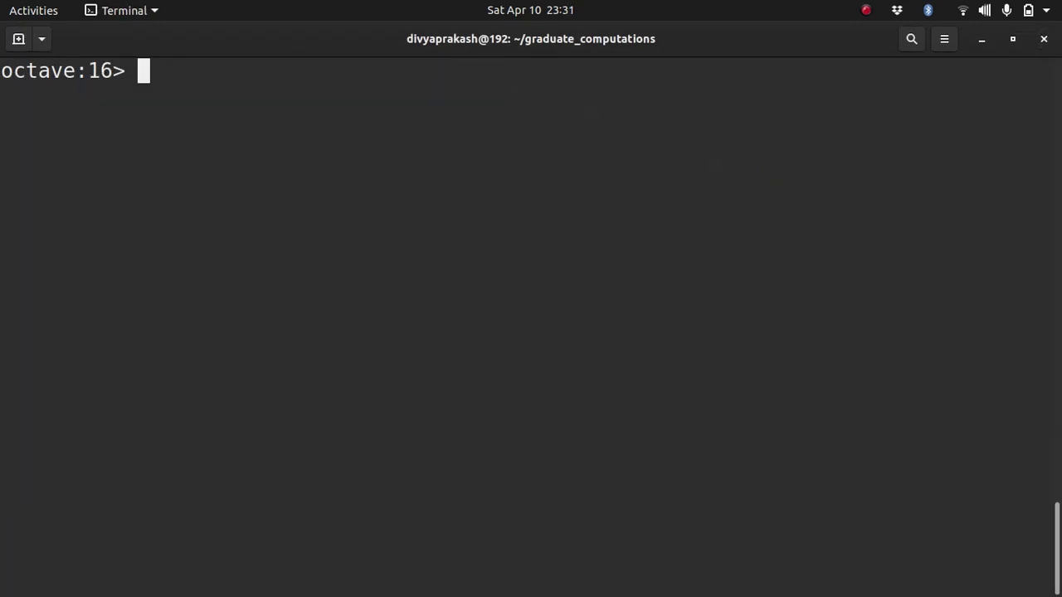
pyautogui.write('contour')
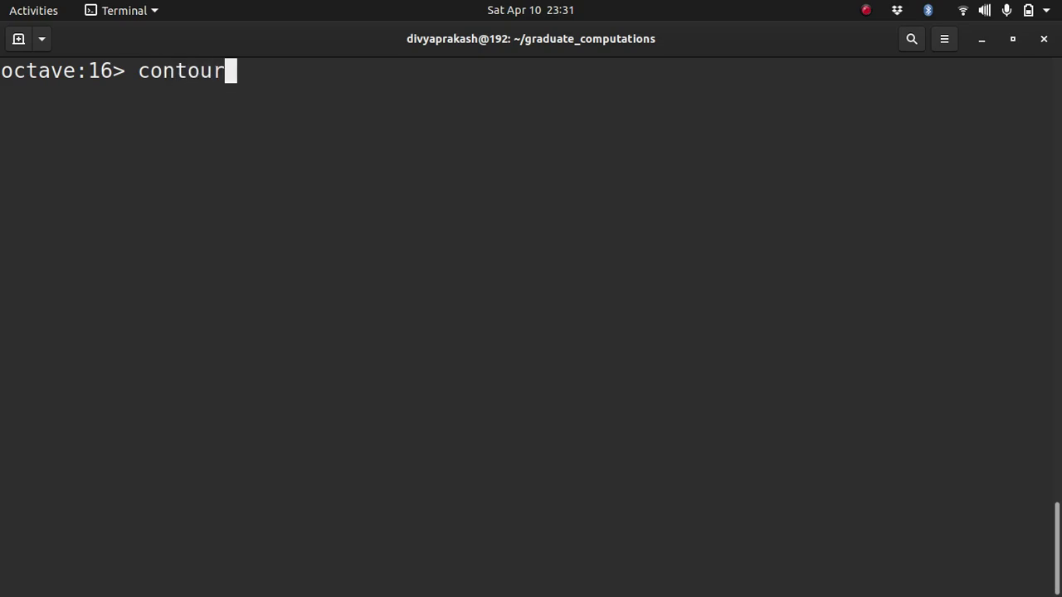
pyautogui.write('f()')
pyautogui.press('Left')
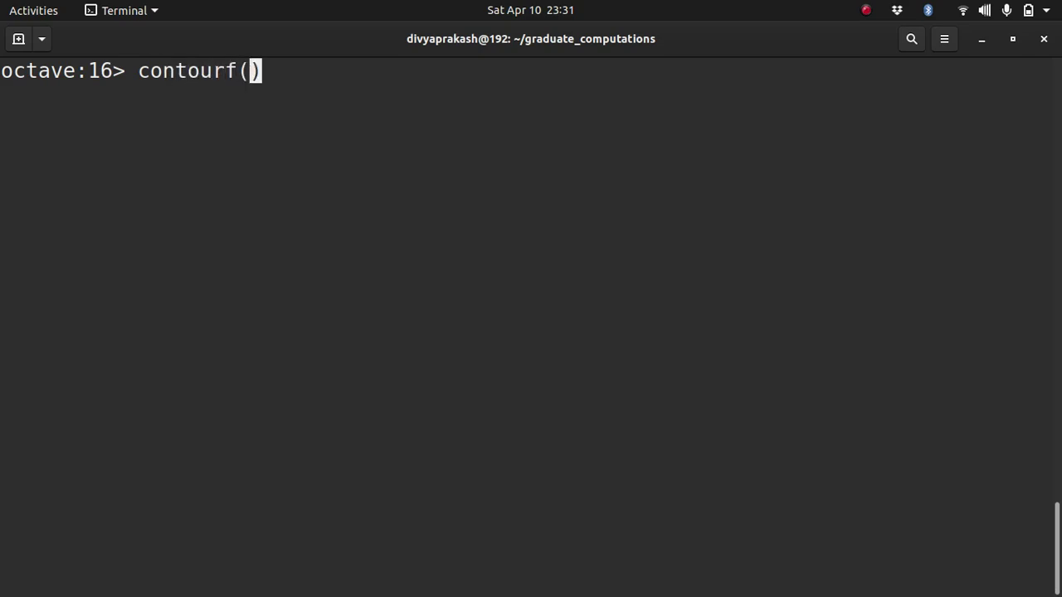
pyautogui.write('x(:')
pyautogui.write(',:,1')
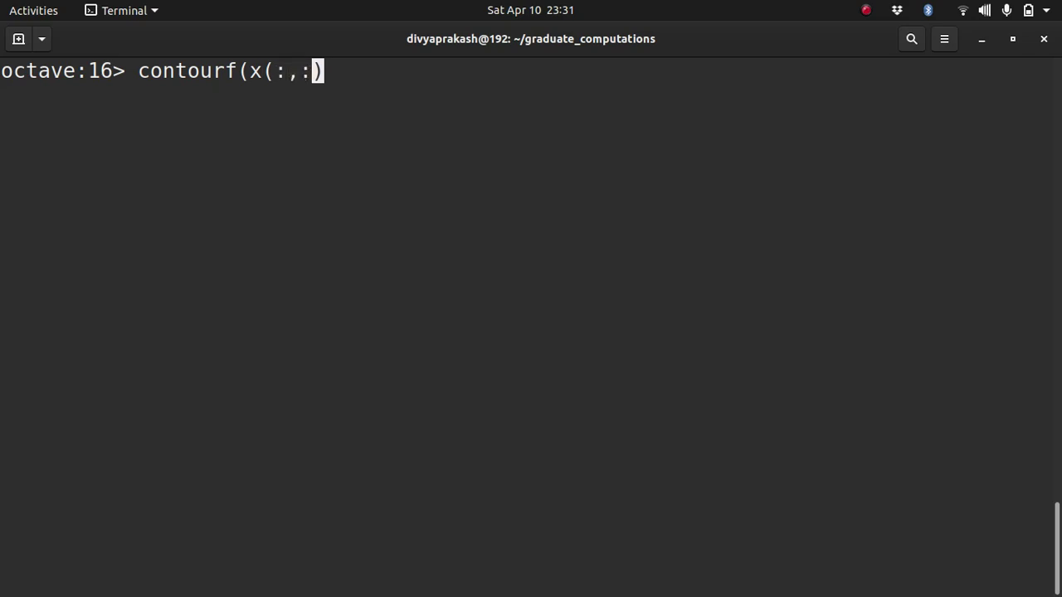
pyautogui.press('BackSpace')
pyautogui.write('2),')
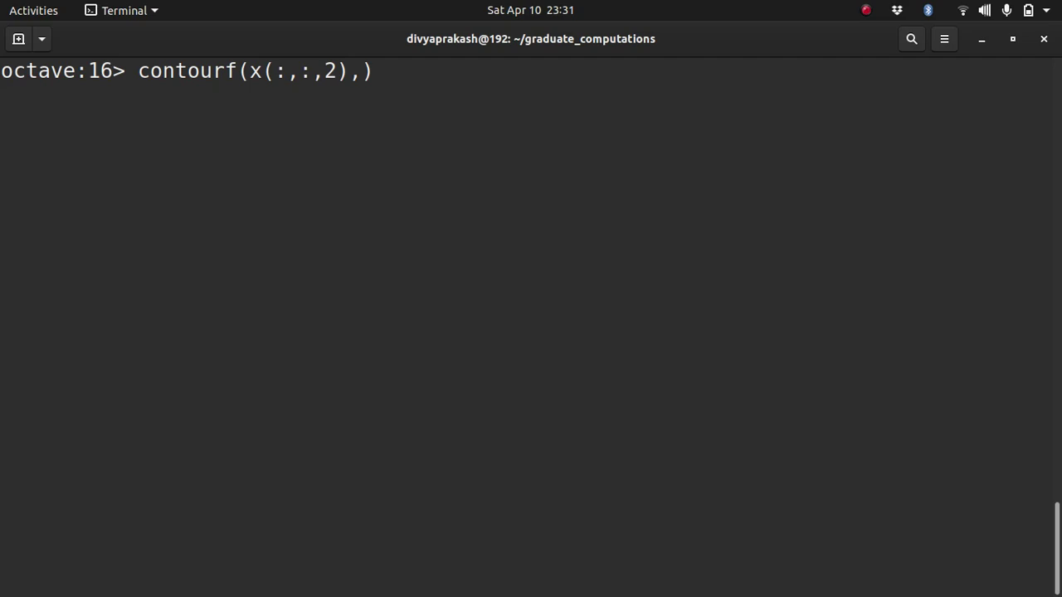
pyautogui.write('y(:,:,2),')
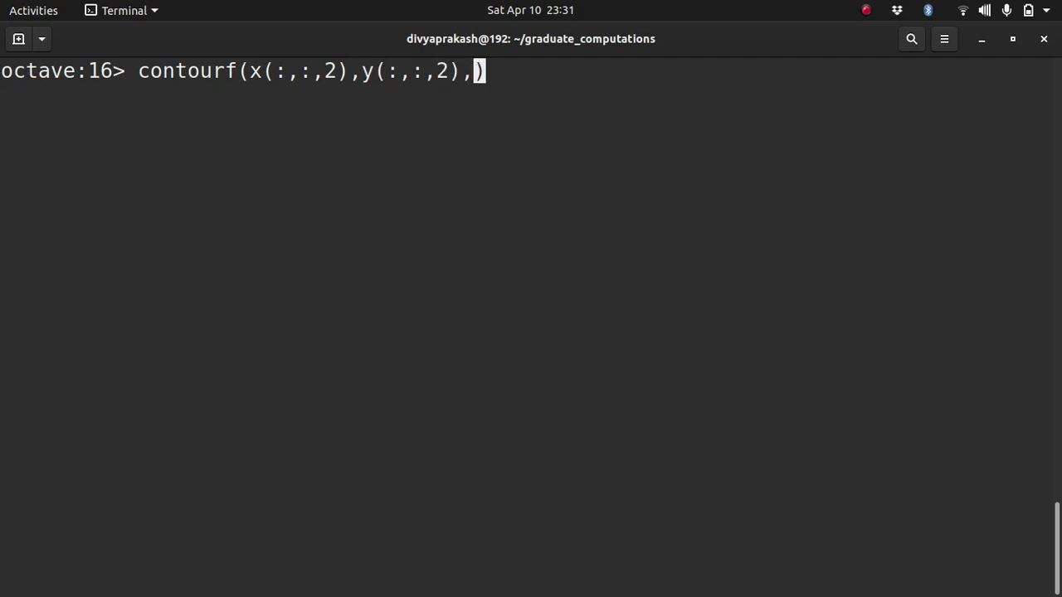
pyautogui.write('U(:,:')
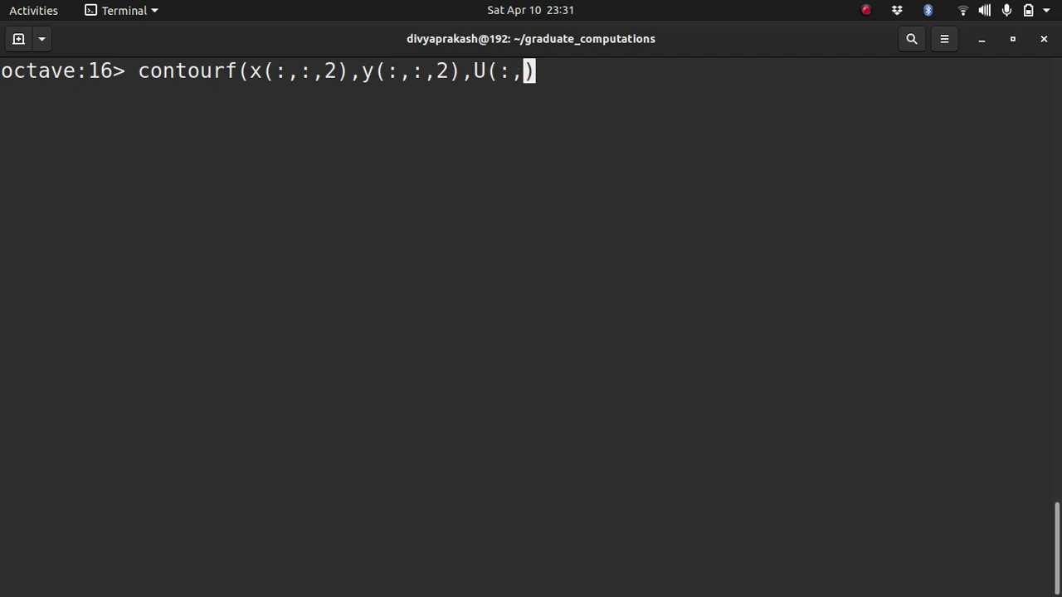
pyautogui.write(',2')
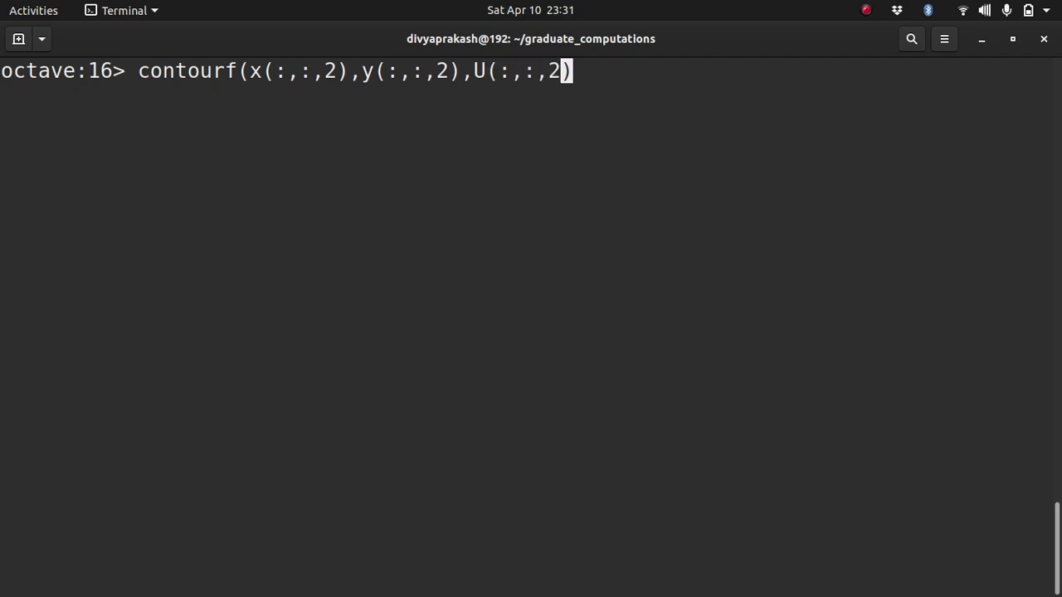
pyautogui.write(')')
pyautogui.press('Return')
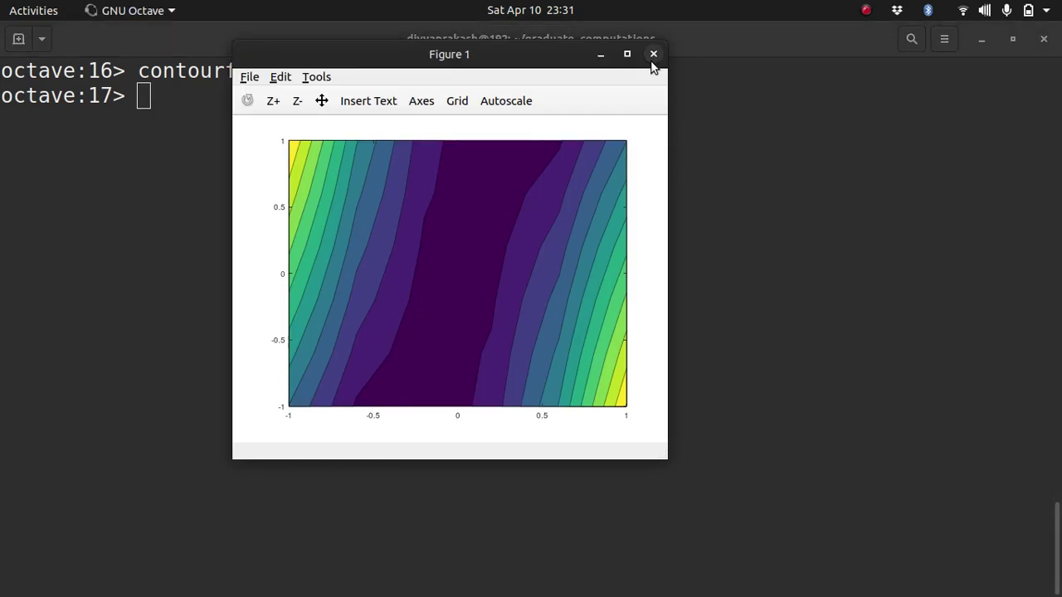
pyautogui.click(654, 54)
# - Redraw the filled contours using Umag instead of U, then close the figure
pyautogui.press('Up')
pyautogui.press('Left')
pyautogui.press('Left')
pyautogui.press('Left')
pyautogui.press('Left')
pyautogui.press('Left')
pyautogui.press('Left')
pyautogui.press('Left')
pyautogui.press('Left')
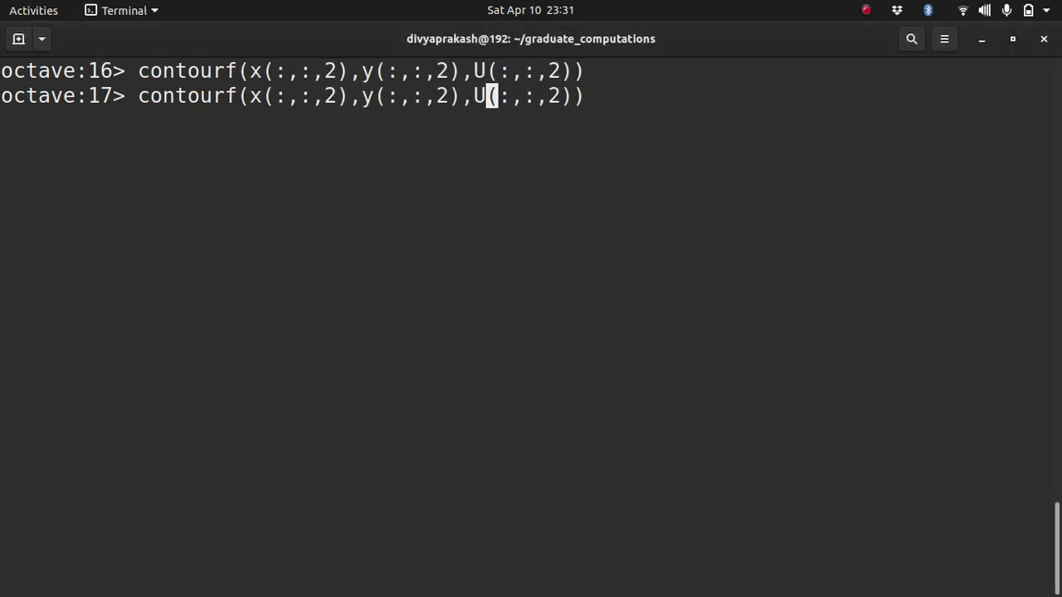
pyautogui.write('mag')
pyautogui.press('Return')
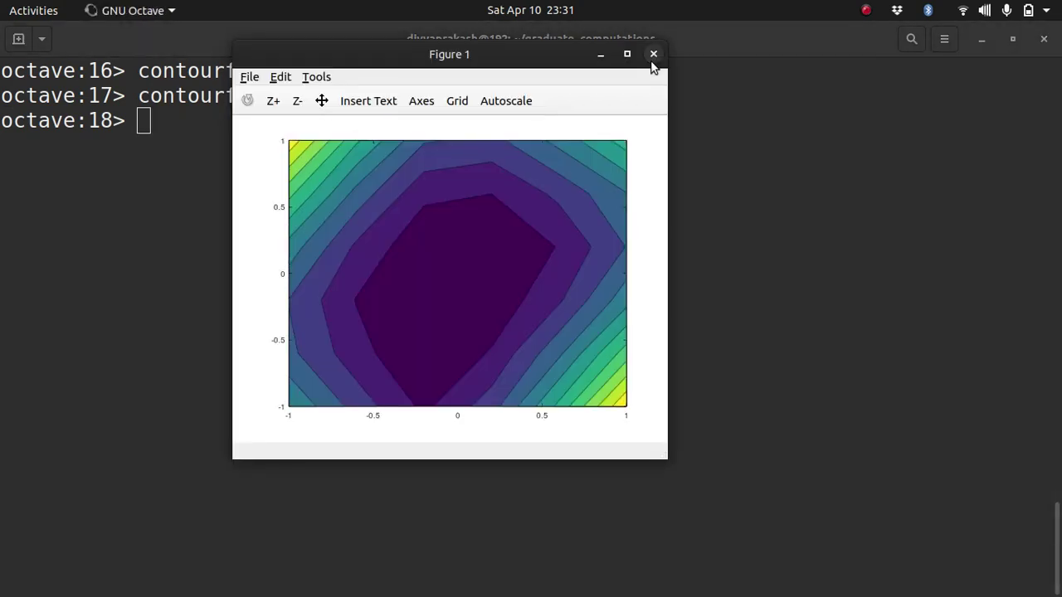
pyautogui.click(654, 55)
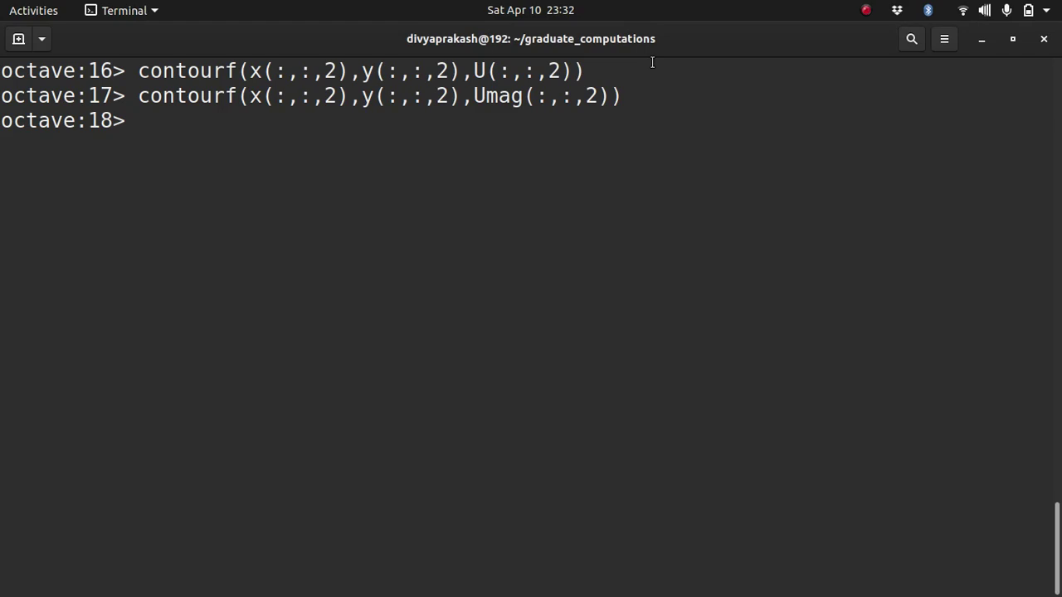
# - Run help colormap and scroll through the built-in maps such as viridis, jet, hot and gray
pyautogui.write('colormap')
pyautogui.press('Left')
pyautogui.press('Left')
pyautogui.press('Left')
pyautogui.press('Left')
pyautogui.press('Left')
pyautogui.press('Left')
pyautogui.press('Left')
pyautogui.press('Left')
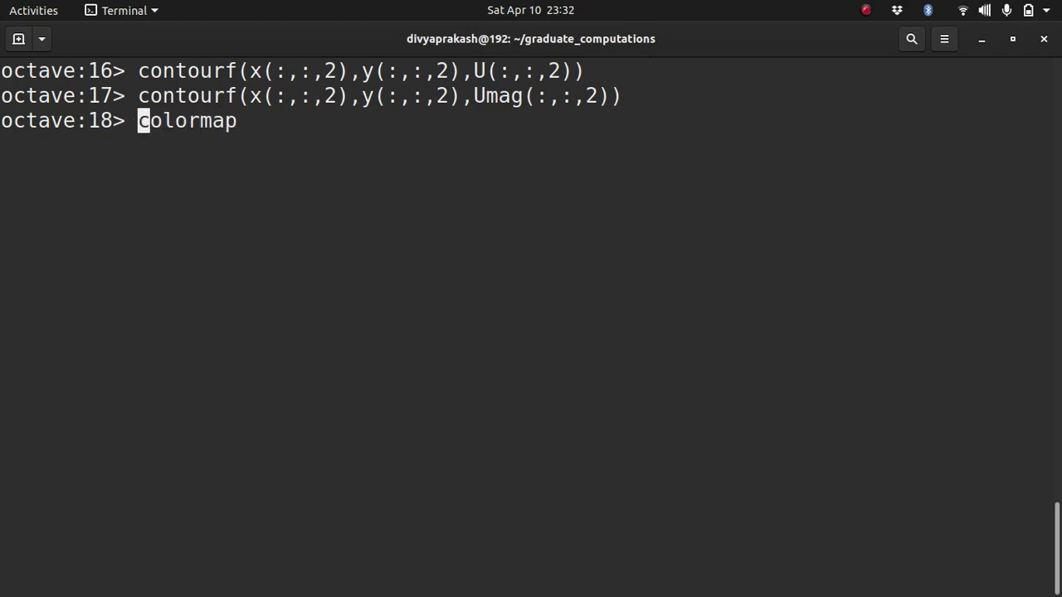
pyautogui.write('help')
pyautogui.press('Return')
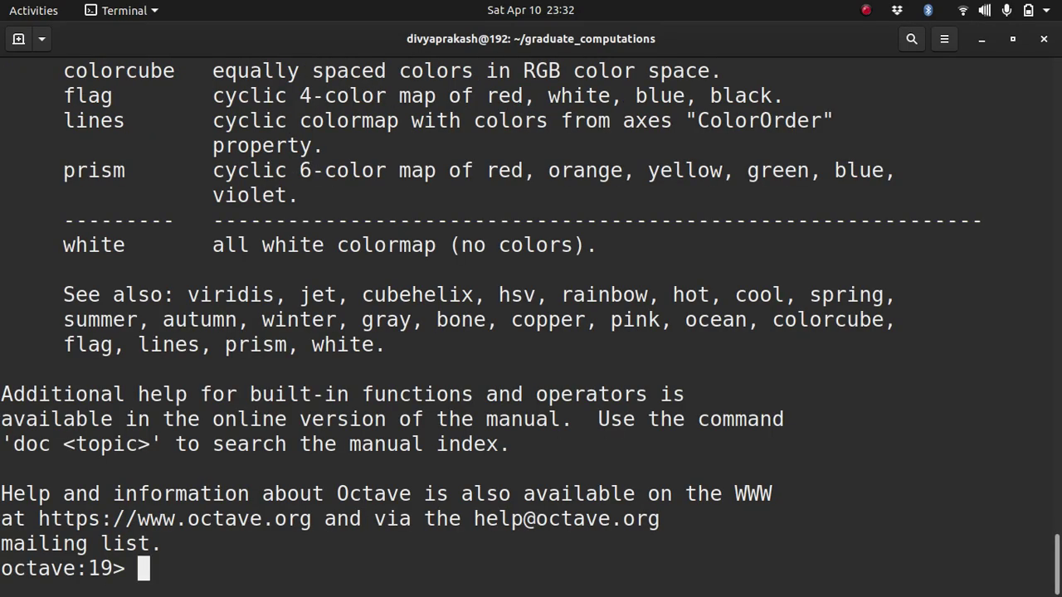
pyautogui.scroll(10, 632, 160)
pyautogui.scroll(-4, 632, 160)
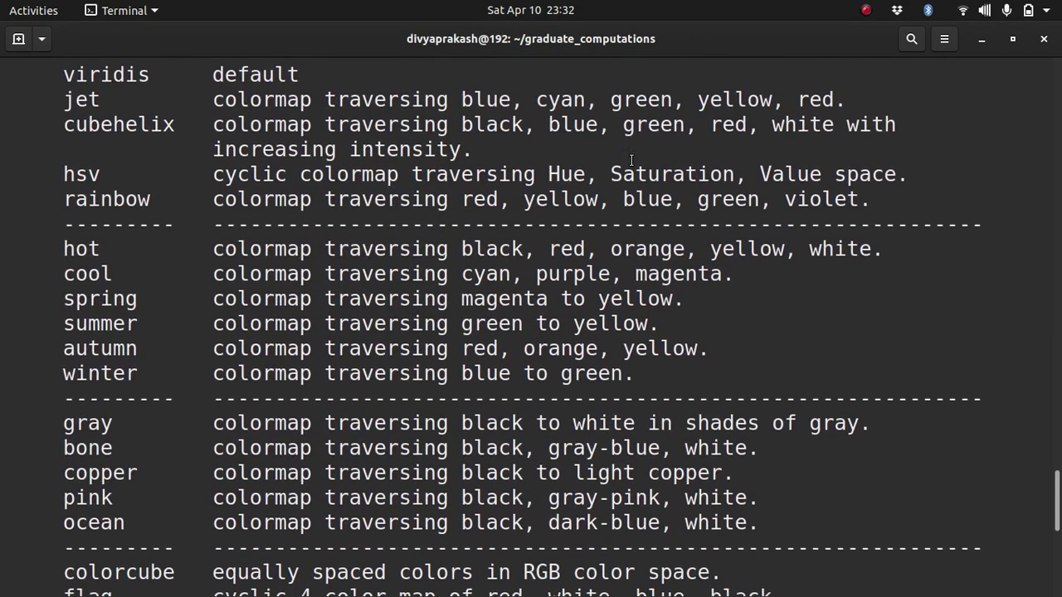
pyautogui.scroll(-3, 632, 160)
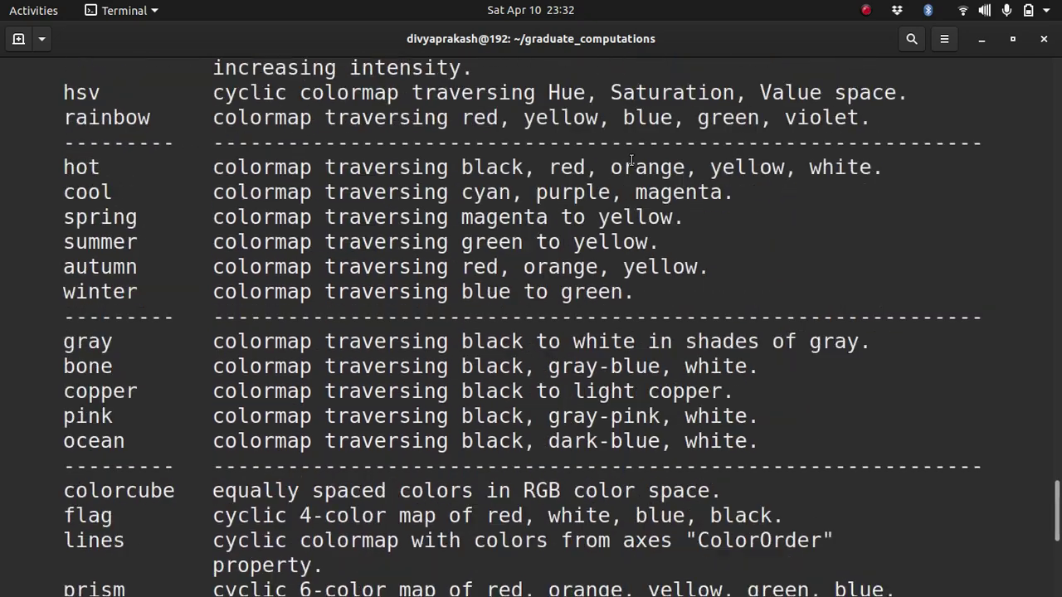
pyautogui.scroll(-5, 632, 160)
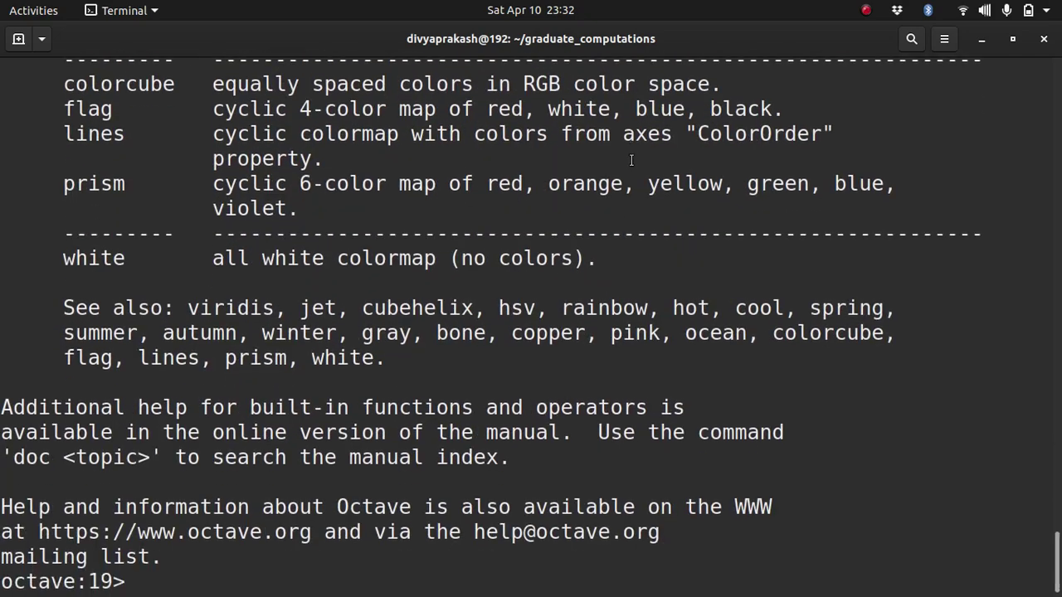
pyautogui.scroll(9, 632, 160)
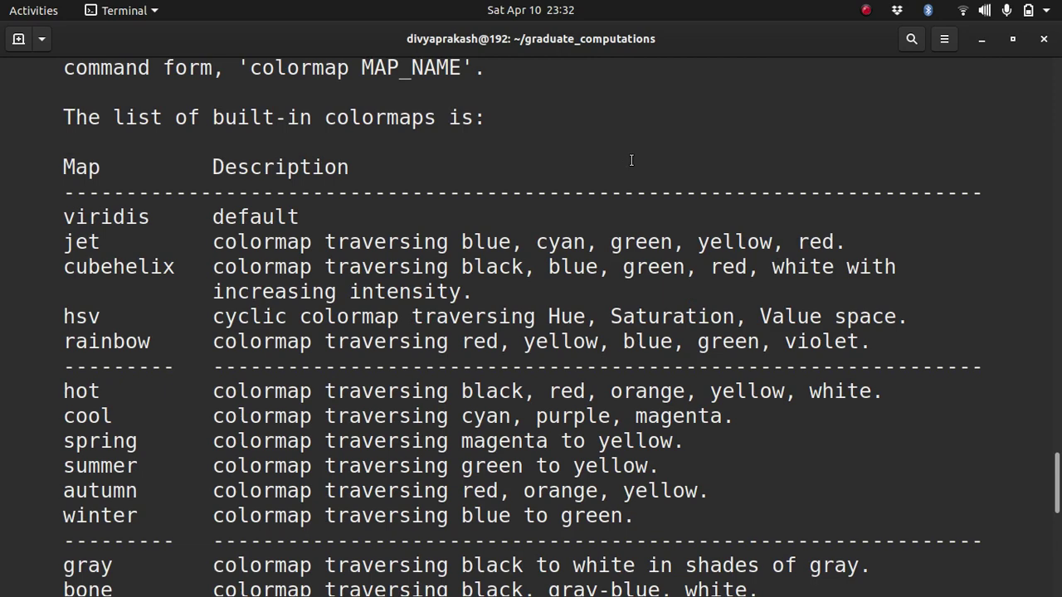
pyautogui.scroll(-6, 632, 160)
pyautogui.scroll(4, 632, 160)
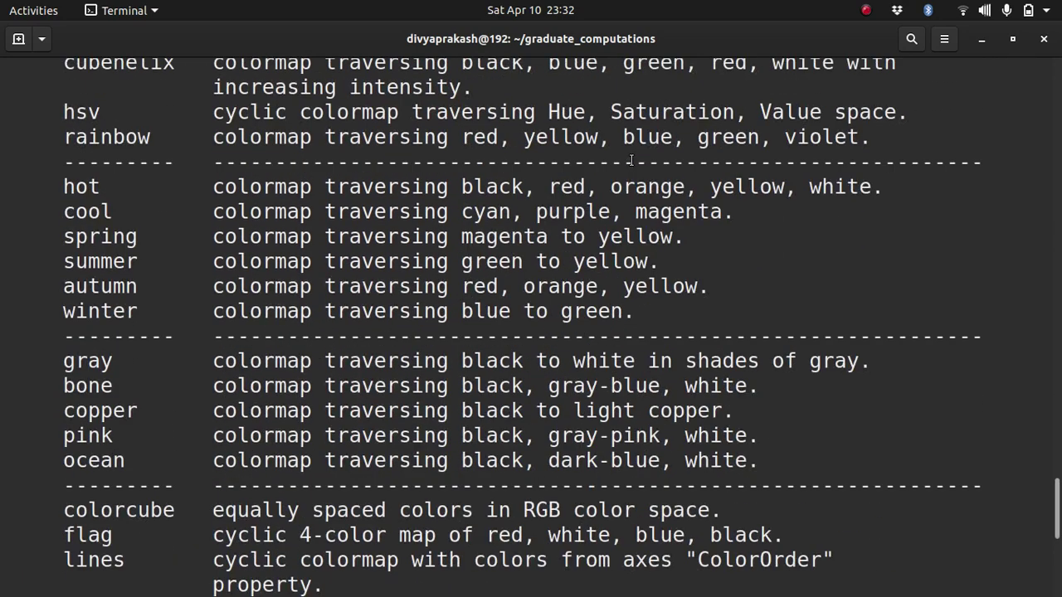
# - Look at the Umag filled contour figure, then return to the terminal
pyautogui.hotkey('alt', 'Tab')
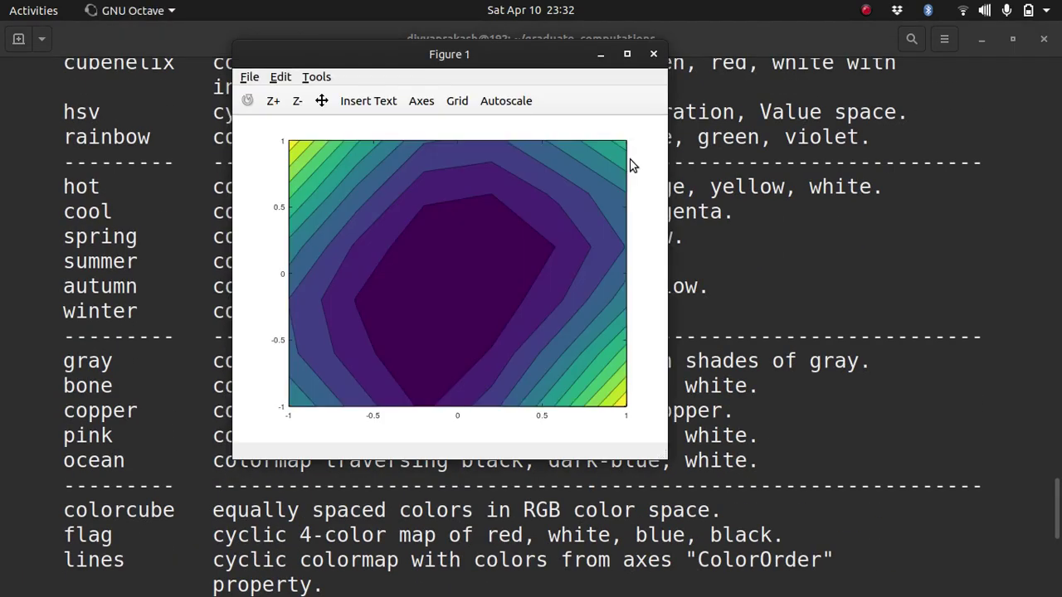
pyautogui.hotkey('alt', 'Tab')
pyautogui.hotkey('alt', 'Tab')
pyautogui.hotkey('alt', 'Tab')
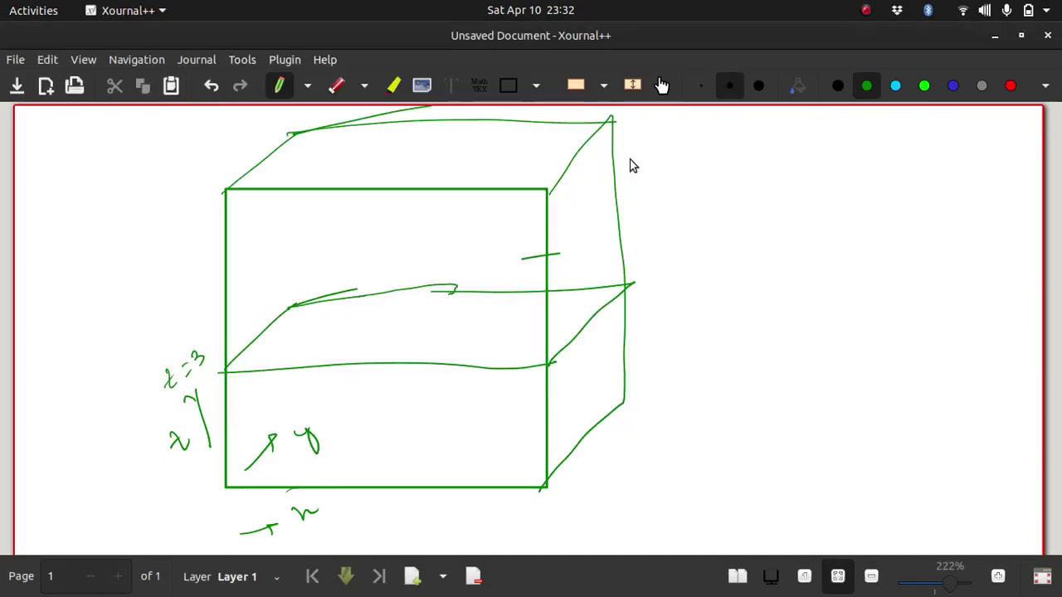
pyautogui.hotkey('alt', 'Tab')
pyautogui.press('Return')
# - Run colormap(rainbow) and bring up the recoloured contour figure
pyautogui.press('Up')
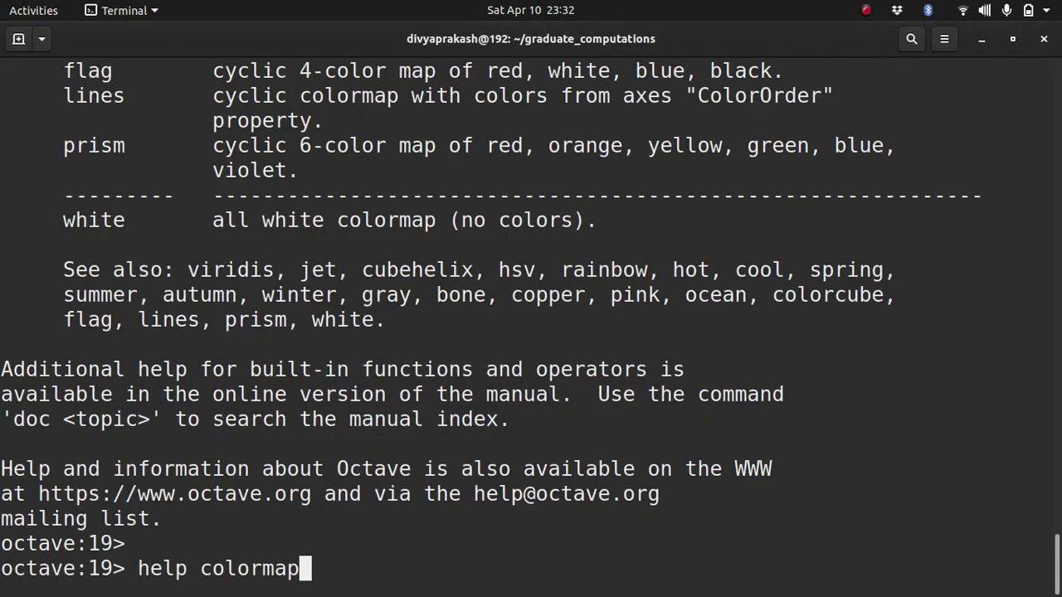
pyautogui.hotkey('ctrl', 'u')
pyautogui.write('colorp')
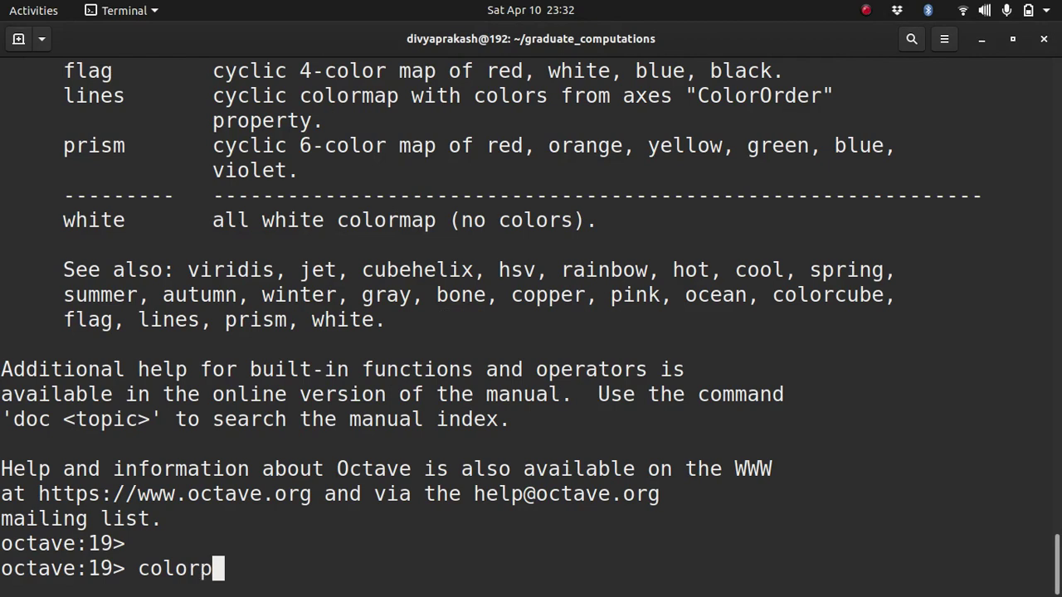
pyautogui.press('BackSpace')
pyautogui.write('map()')
pyautogui.press('Left')
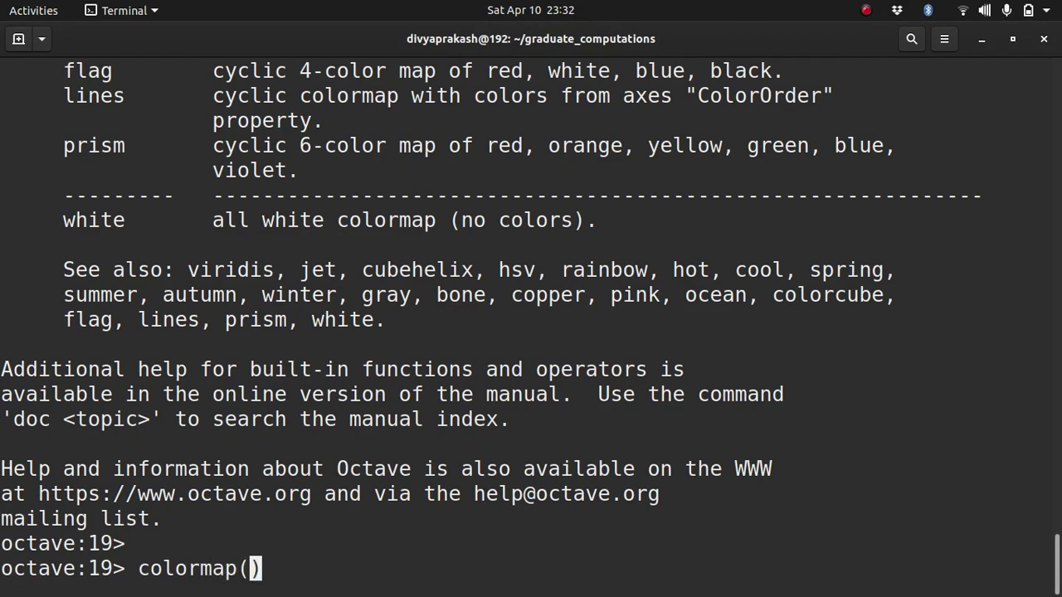
pyautogui.write('rain')
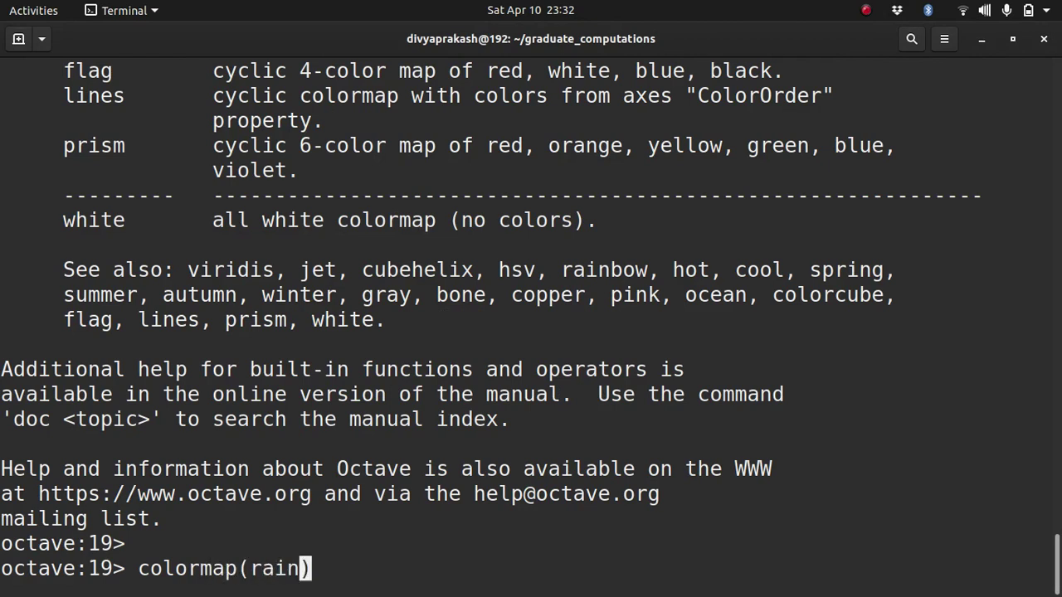
pyautogui.write('bow')
pyautogui.press('Return')
pyautogui.hotkey('alt', 'Tab')
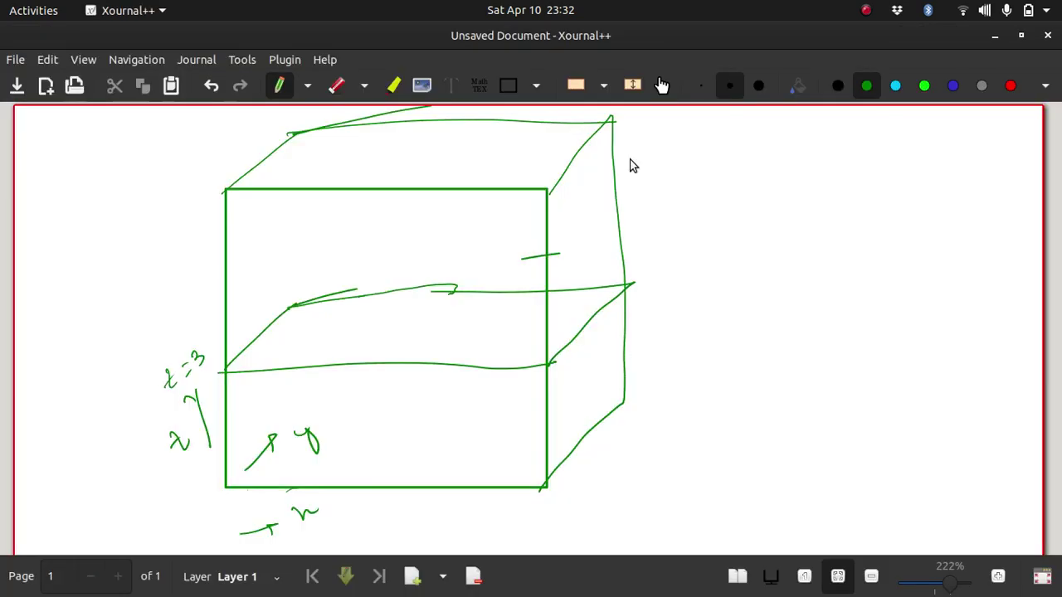
pyautogui.hotkey('alt', 'Tab')
pyautogui.hotkey('alt', 'Tab')
pyautogui.hotkey('alt', 'Tab')
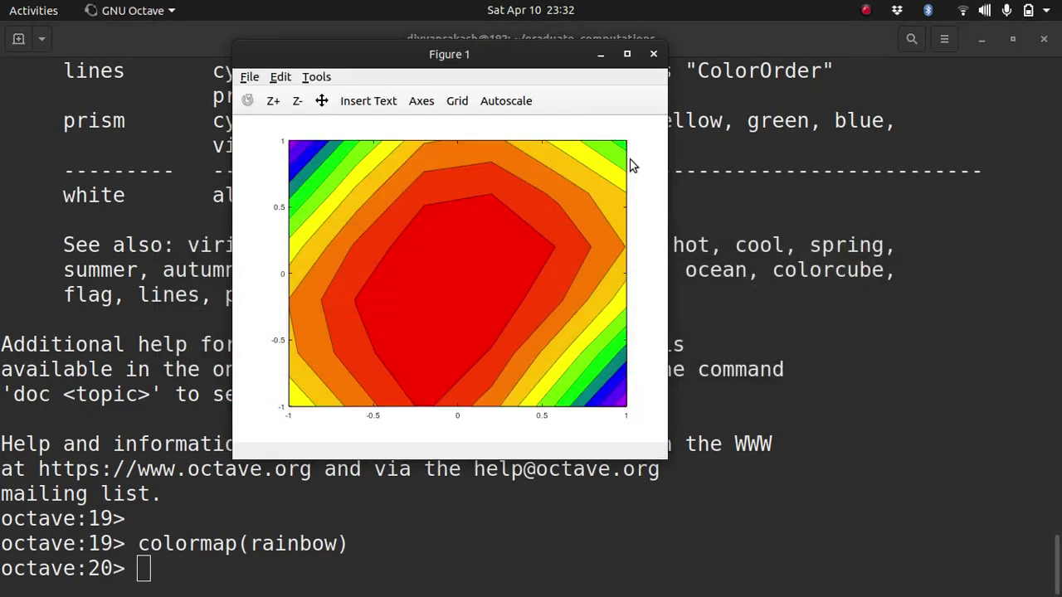
pyautogui.hotkey('alt', 'Tab')
# - Switch the plot to the lines colormap with colormap(lines)
pyautogui.press('Up')
pyautogui.press('Left')
pyautogui.press('BackSpace')
pyautogui.press('BackSpace')
pyautogui.press('BackSpace')
pyautogui.press('BackSpace')
pyautogui.press('BackSpace')
pyautogui.press('BackSpace')
pyautogui.press('BackSpace')
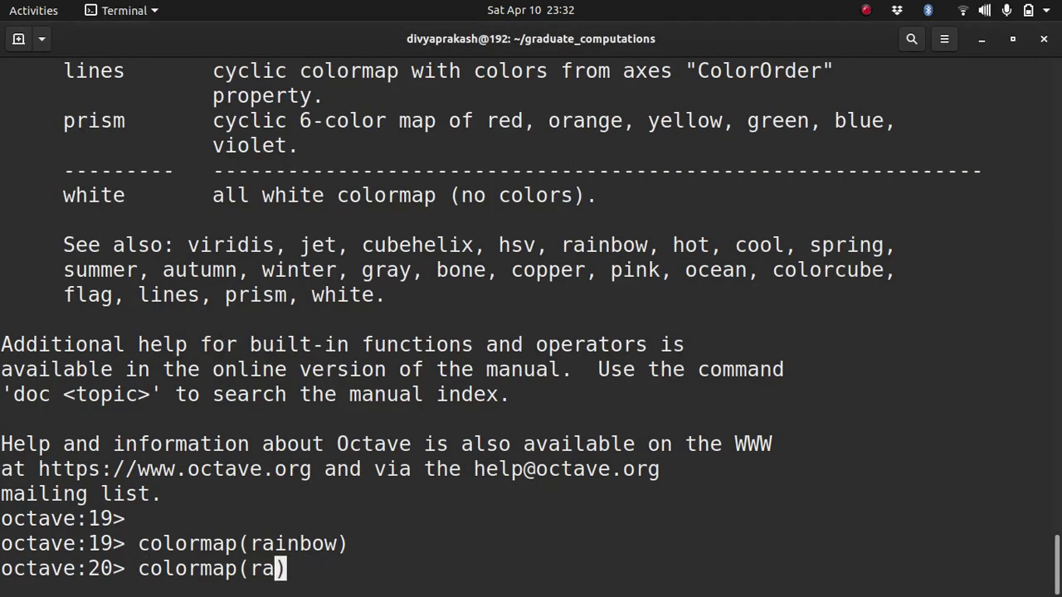
pyautogui.write('li')
pyautogui.press('BackSpace')
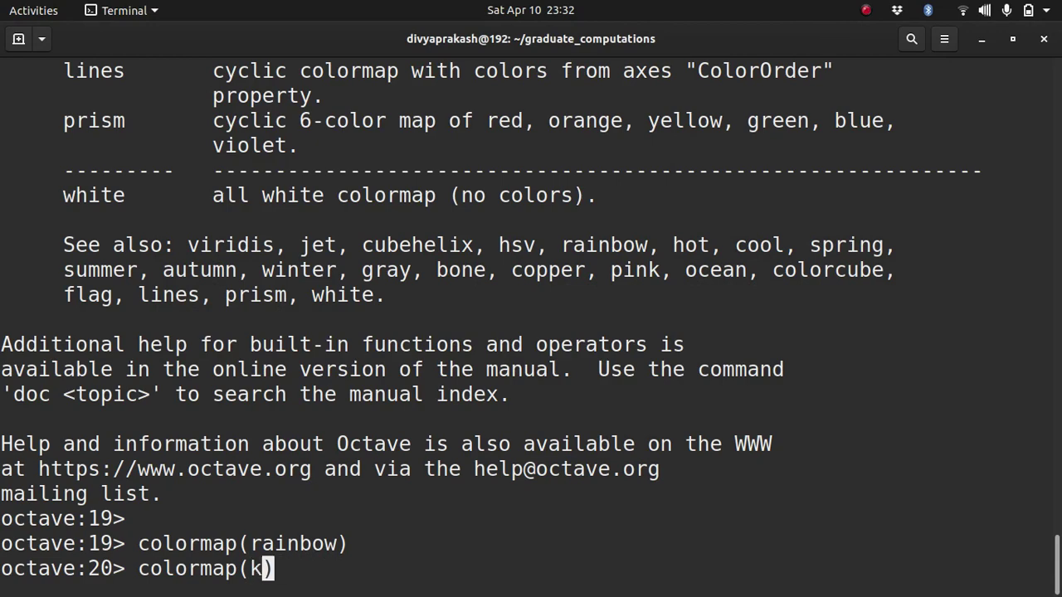
pyautogui.write('ines')
pyautogui.press('Return')
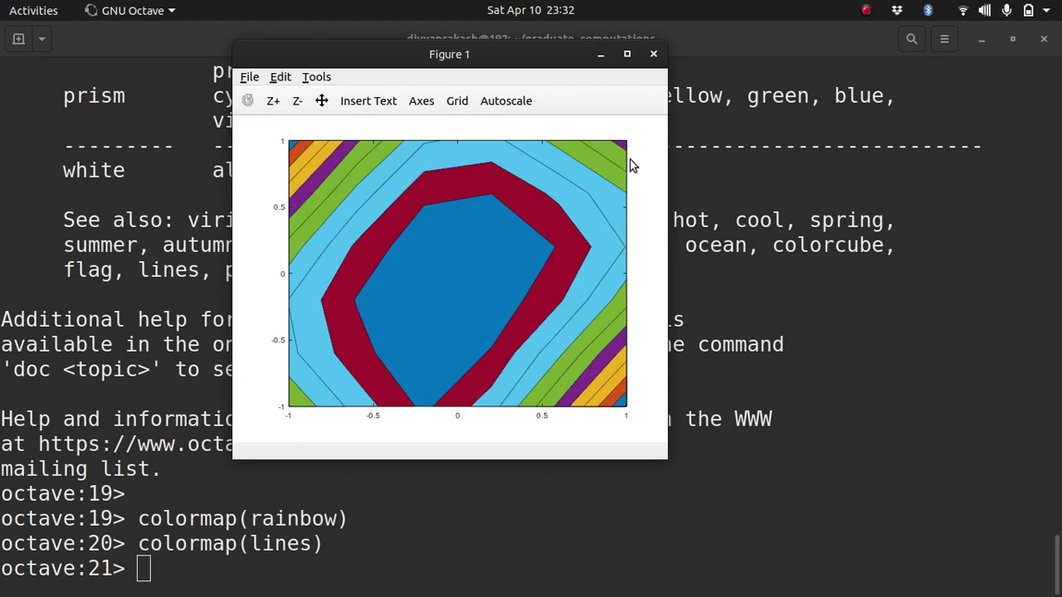
# - Redraw the Umag filled contours with 20 levels: contourf(x(:,:,2),y(:,:,2),Umag(:,:,2),20)
pyautogui.hotkey('alt', 'Tab')
pyautogui.press('Up')
pyautogui.press('Up')
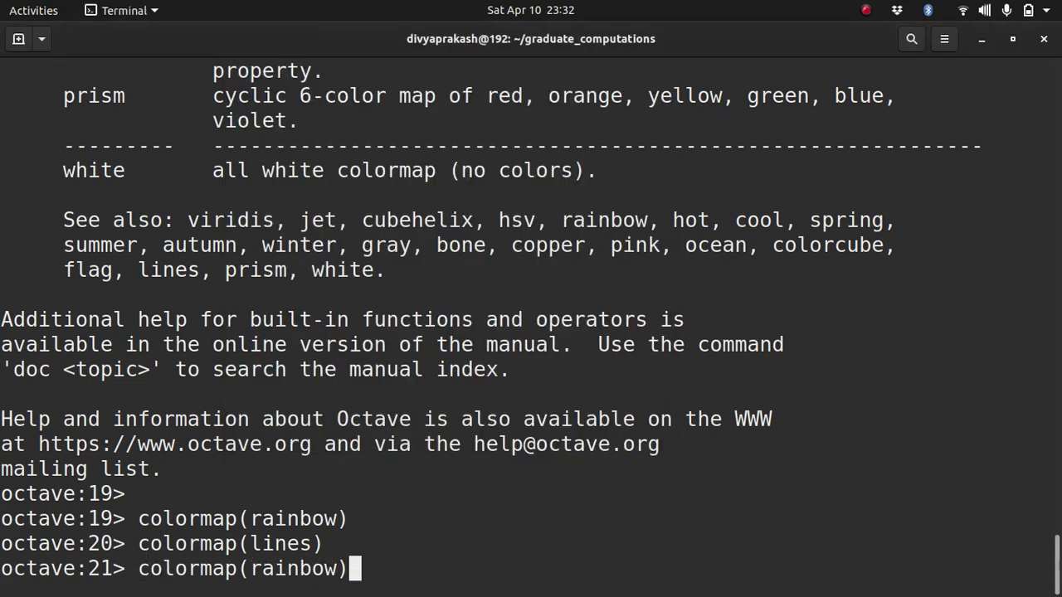
pyautogui.press('Up')
pyautogui.press('Up')
pyautogui.press('Left')
pyautogui.write(',204')
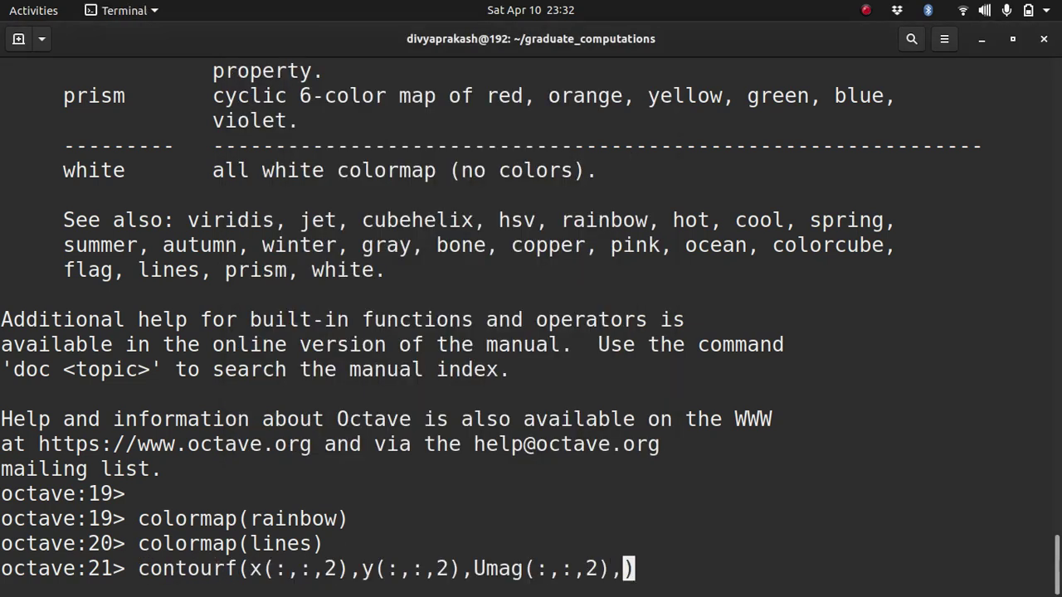
pyautogui.press('BackSpace')
pyautogui.press('Return')
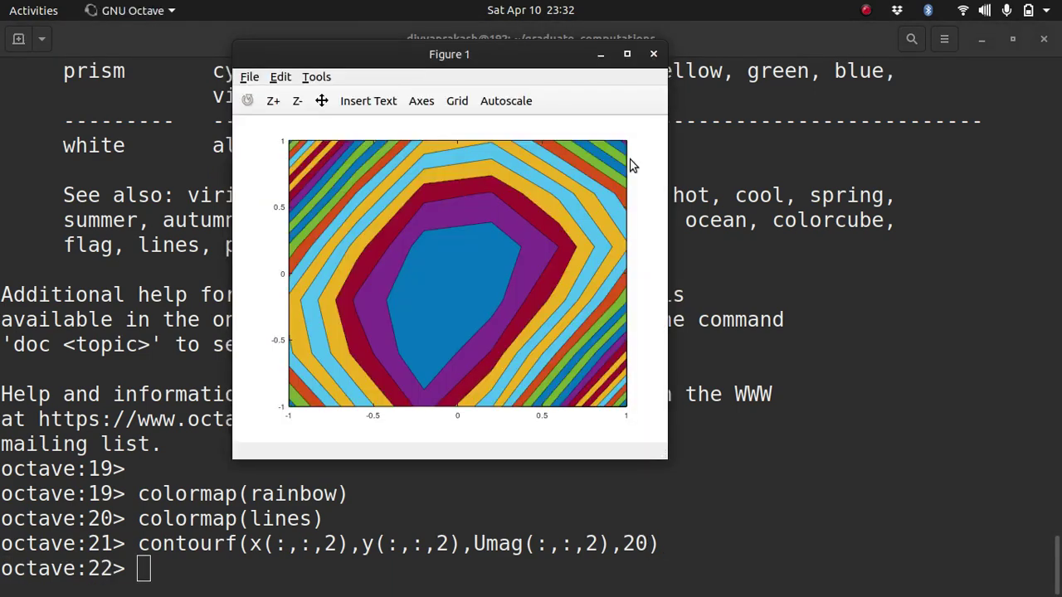
# - Snap the 20-level contour figure to the left half of the screen to inspect it
pyautogui.moveTo(523, 52); pyautogui.dragTo(3, 308)
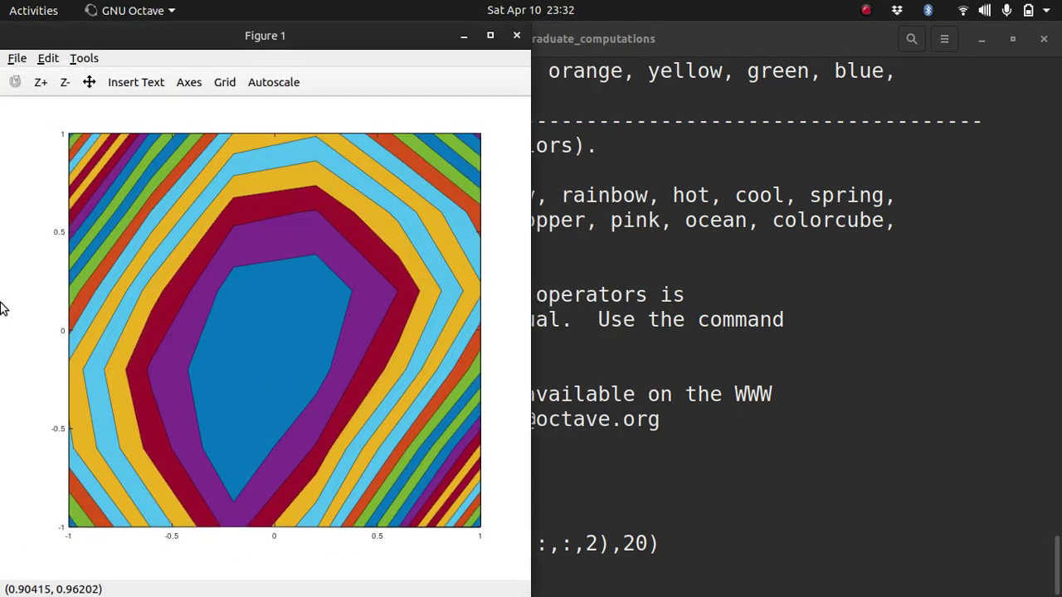
pyautogui.click(666, 470)
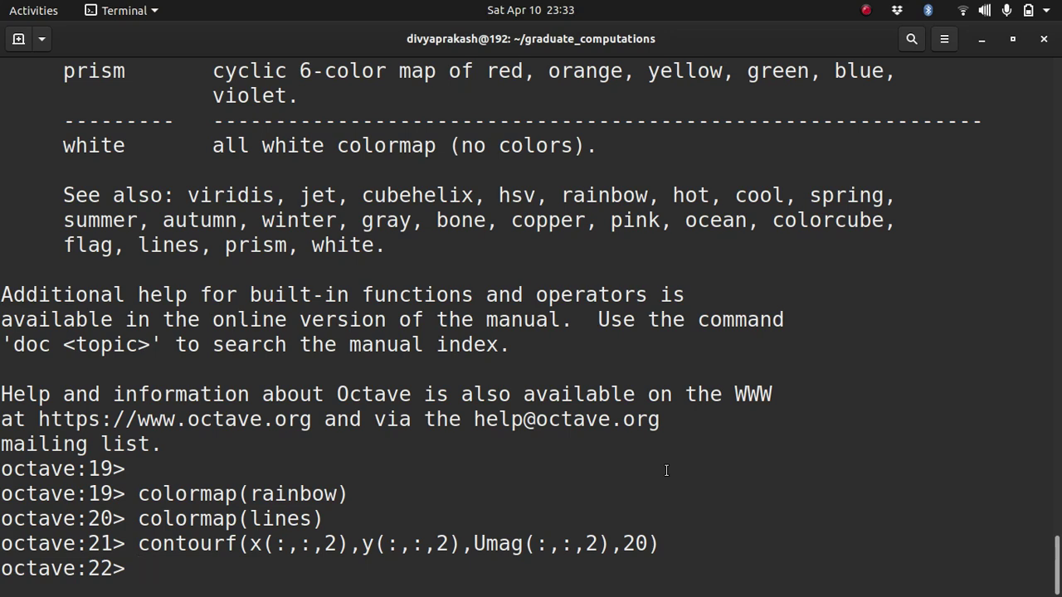
pyautogui.hotkey('alt', 'Tab')
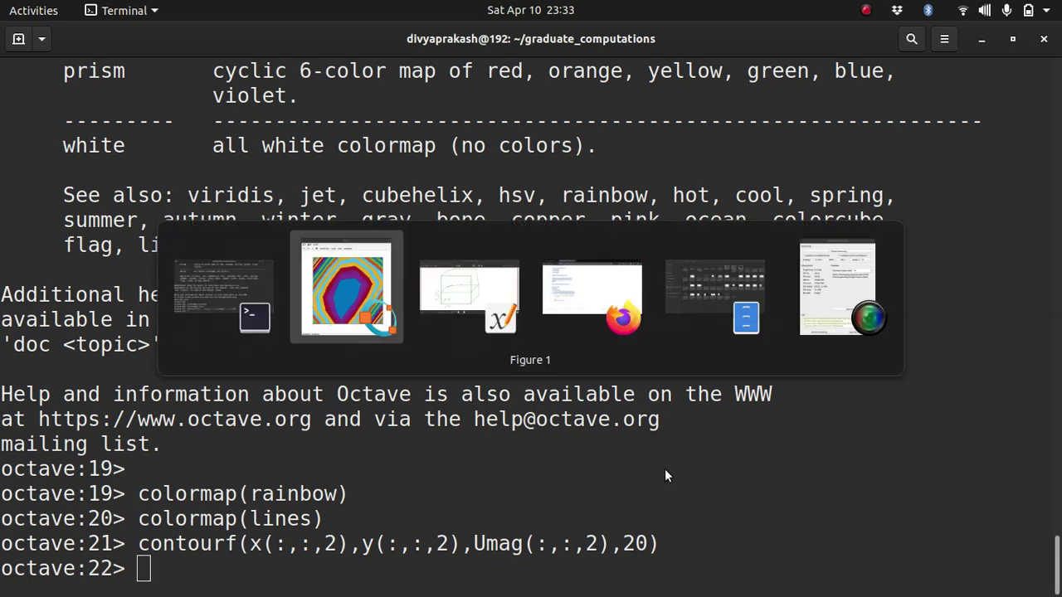
pyautogui.hotkey('alt', 'Tab')
pyautogui.hotkey('alt', 'Tab')
pyautogui.hotkey('alt', 'Tab')
pyautogui.hotkey('alt', 'Tab')
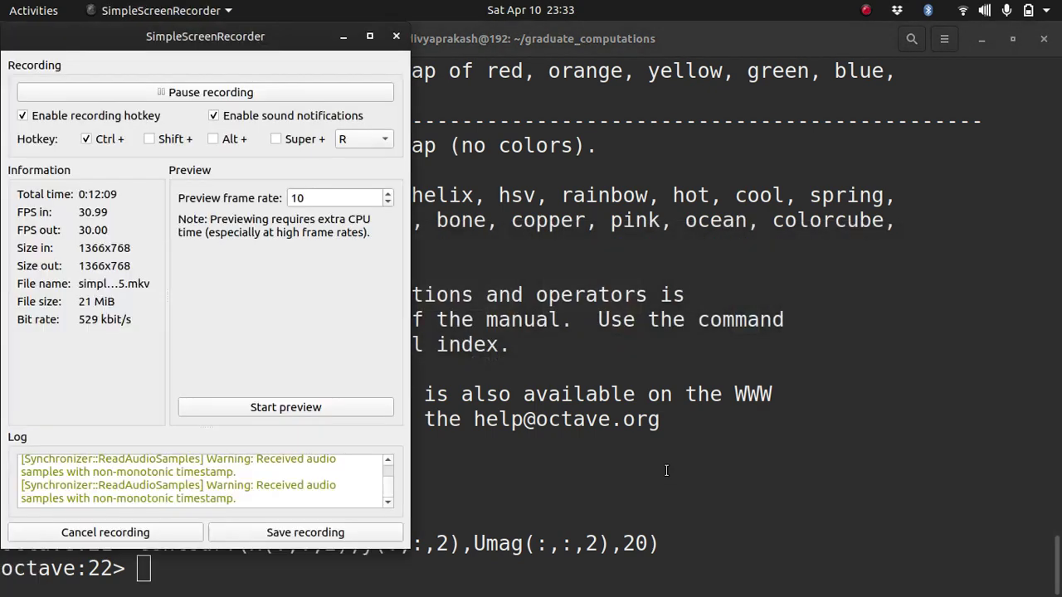